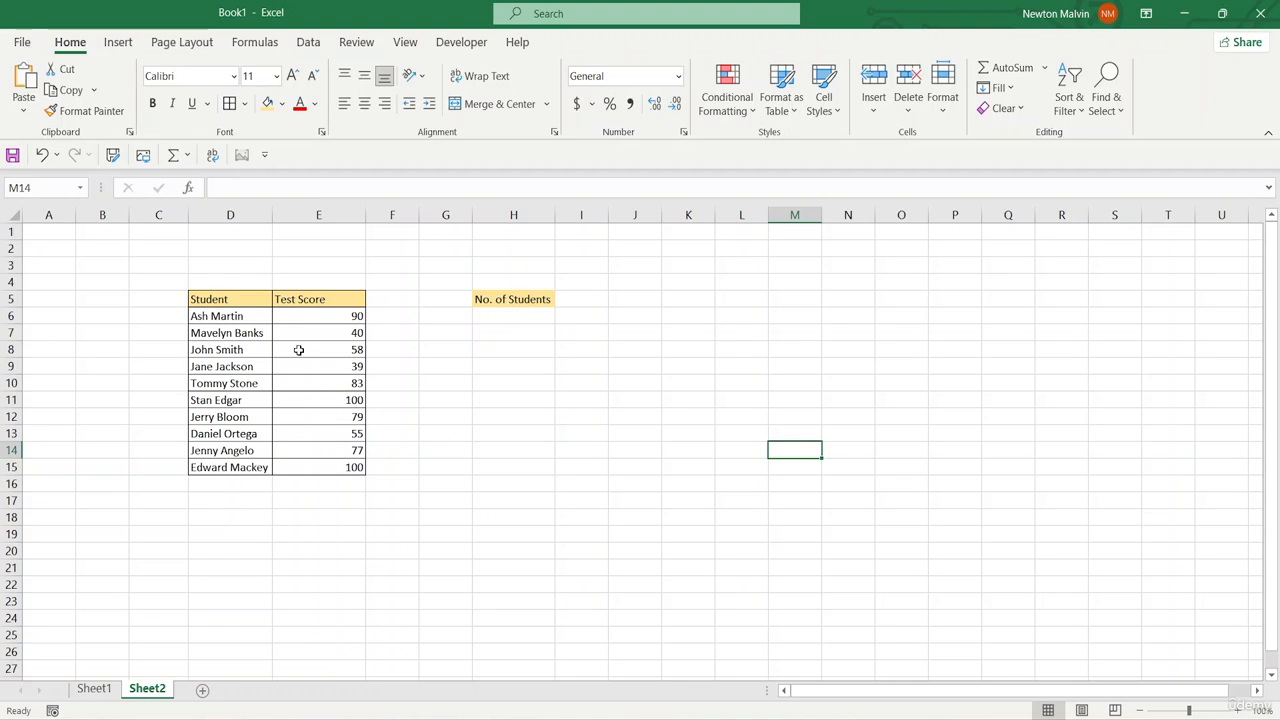
{"action": "left_click_drag", "start_coordinate": [216, 317], "coordinate": [220, 461]}
{"action": "left_click", "coordinate": [393, 430]}
{"action": "left_click", "coordinate": [658, 353]}
{"action": "left_click", "coordinate": [503, 332]}
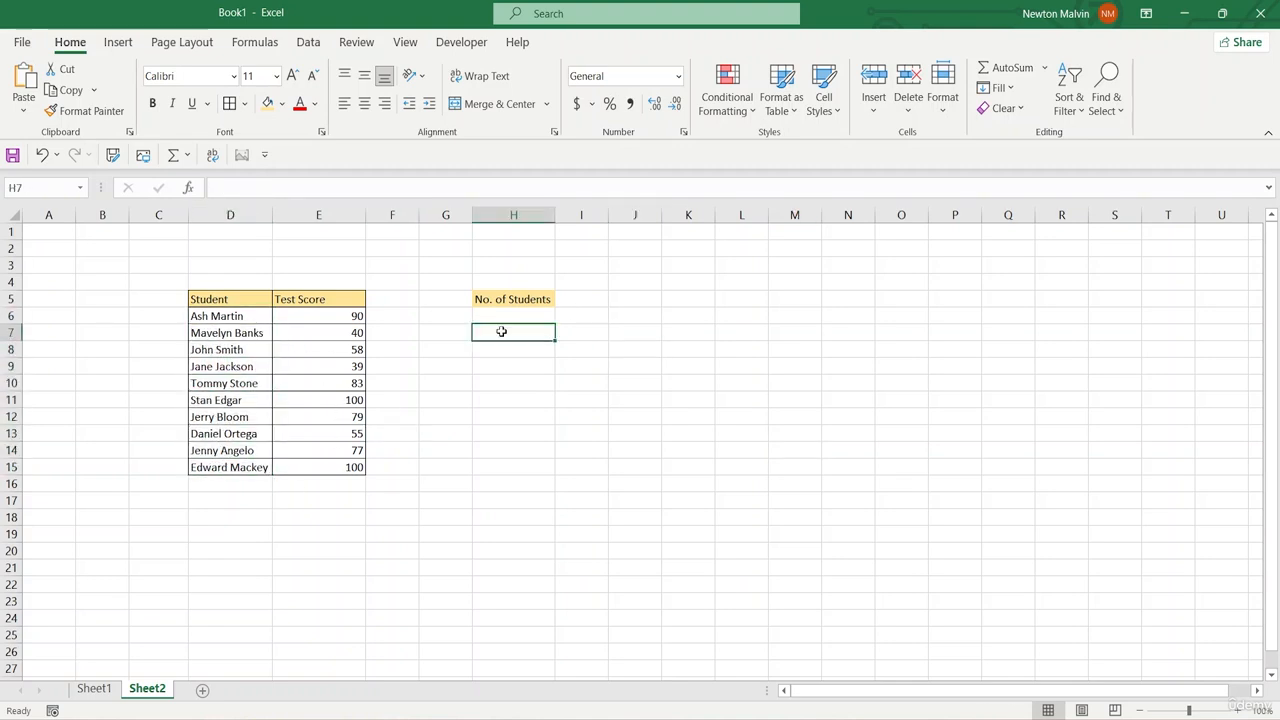
{"action": "left_click", "coordinate": [508, 300]}
Step: Enter the formula =COUNT(D6:D15) in cell I5, beside the No. of Students label
{"action": "left_click", "coordinate": [590, 301]}
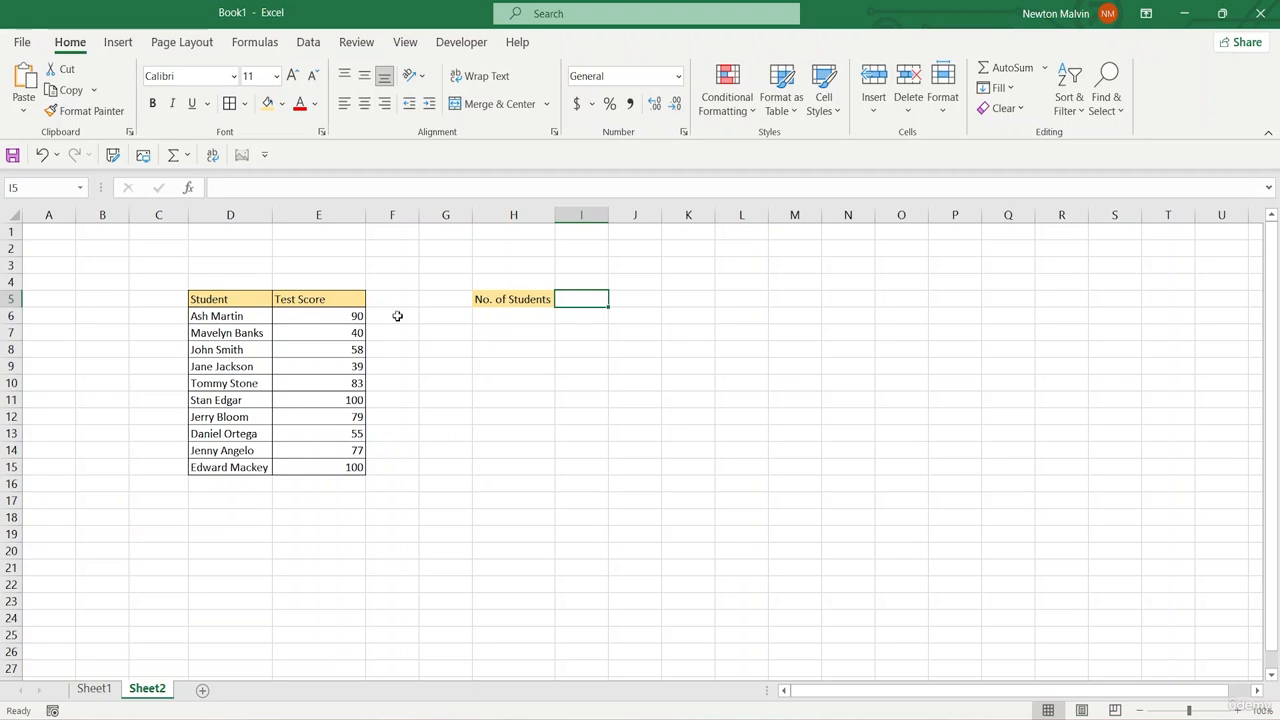
{"action": "double_click", "coordinate": [579, 300]}
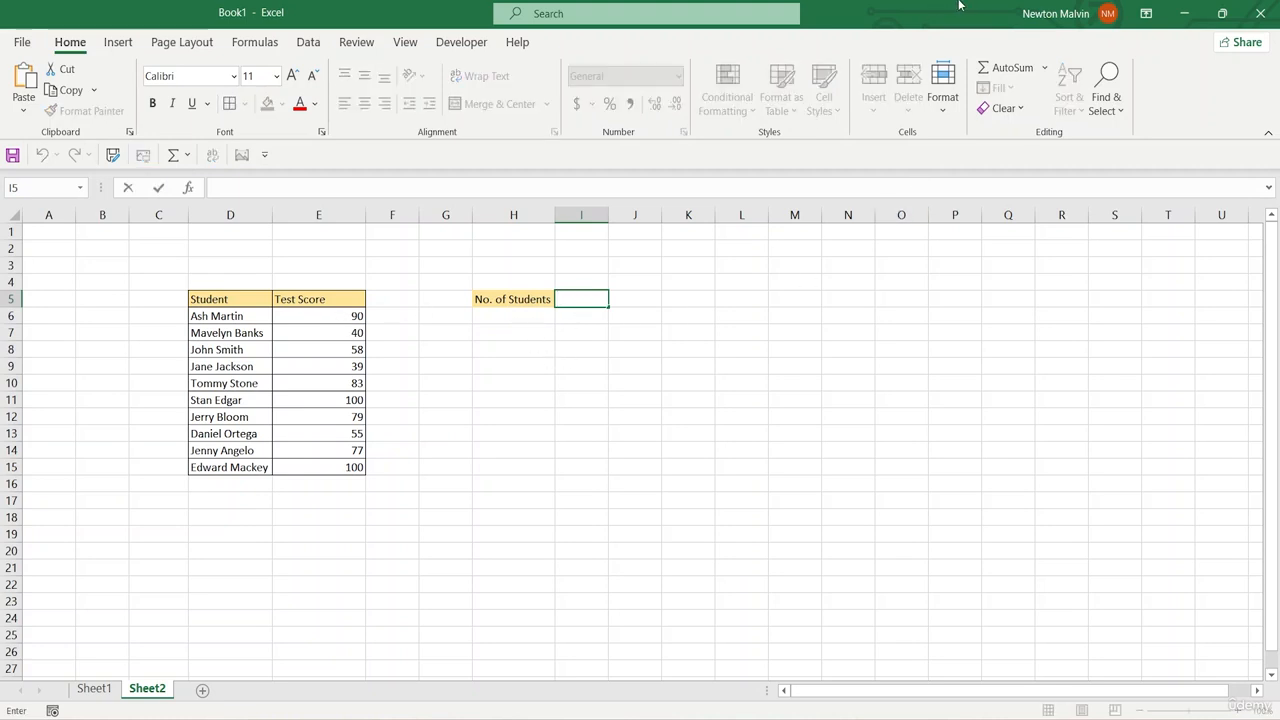
{"action": "type", "text": "="}
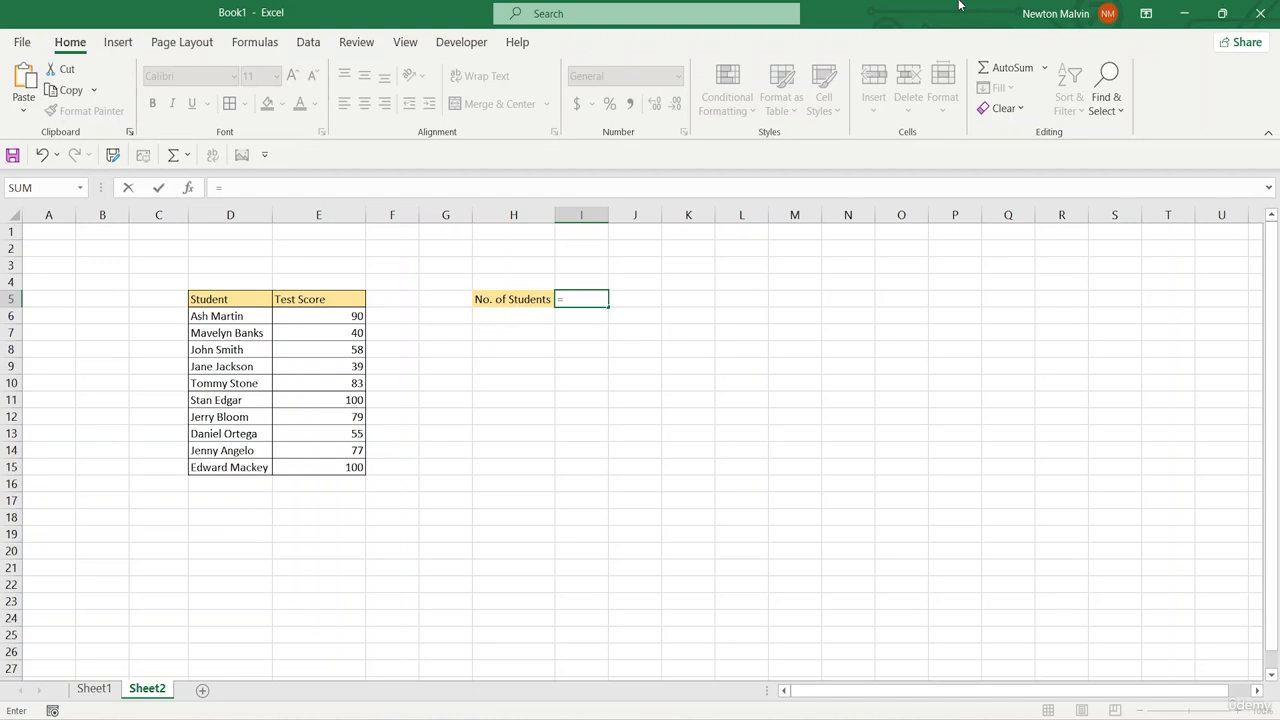
{"action": "type", "text": "COUNT"}
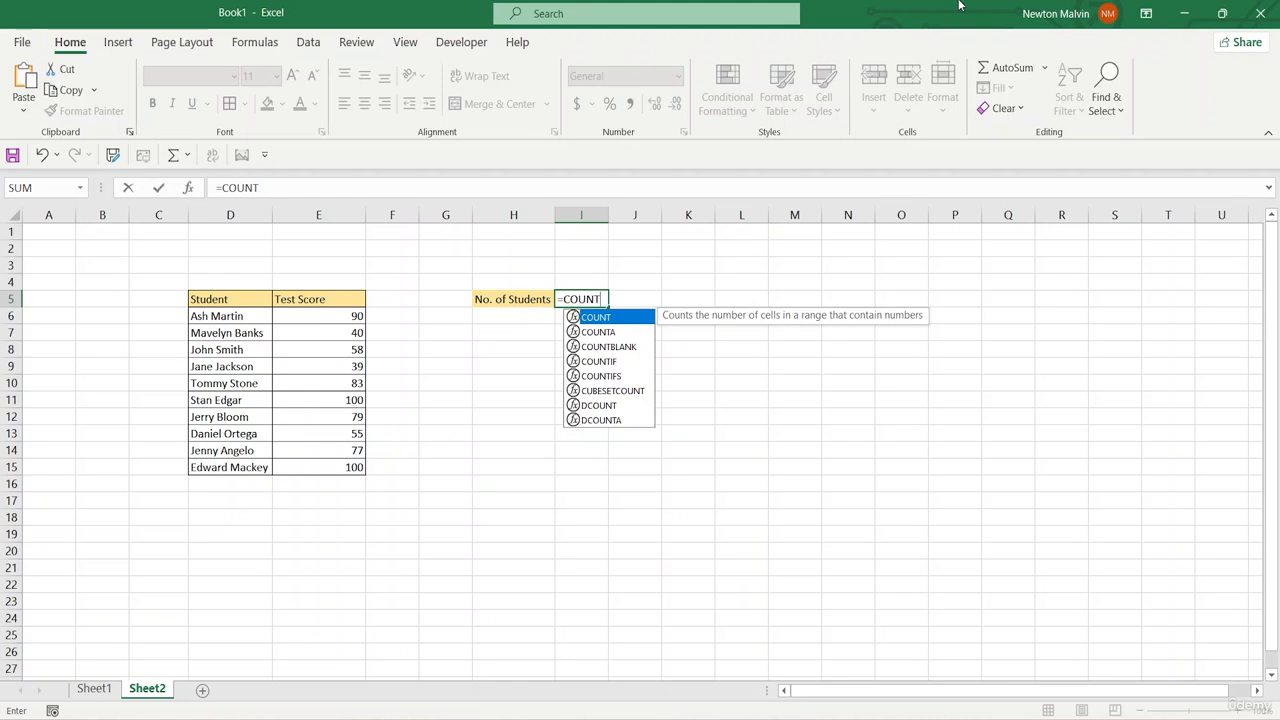
{"action": "type", "text": "("}
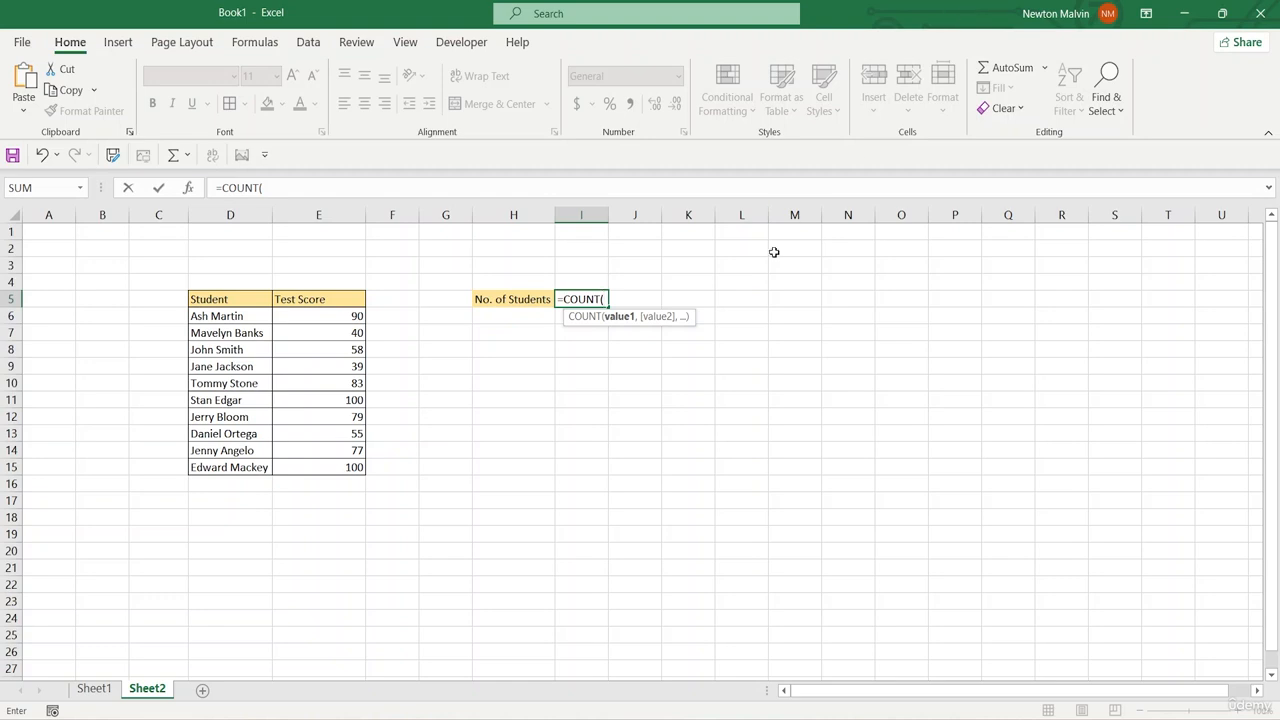
{"action": "left_click_drag", "start_coordinate": [205, 316], "coordinate": [213, 468]}
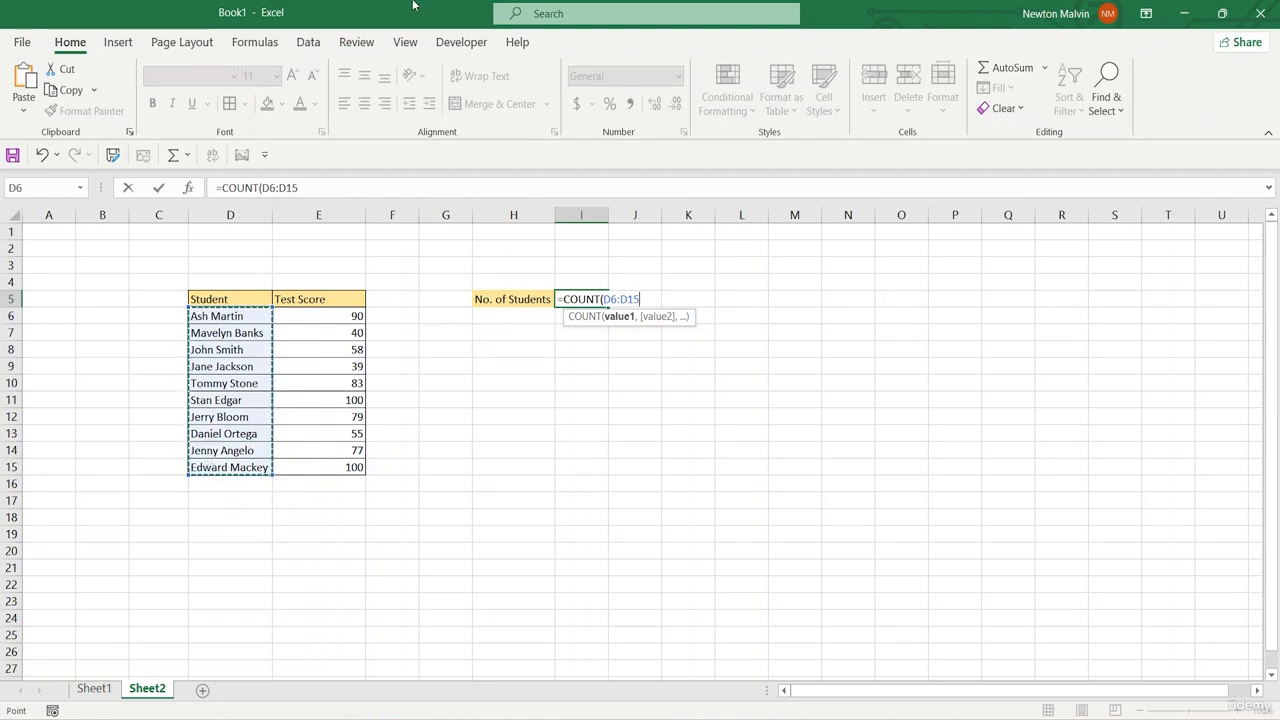
{"action": "type", "text": ")"}
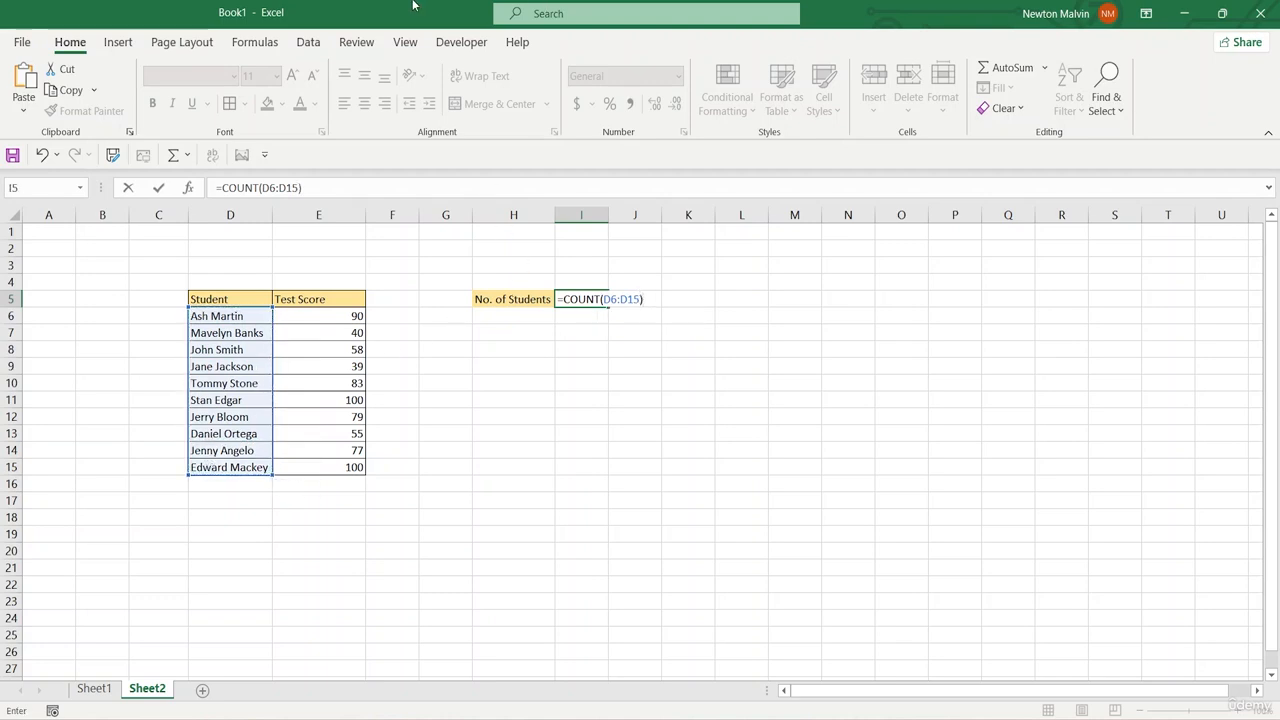
{"action": "key", "text": "Return"}
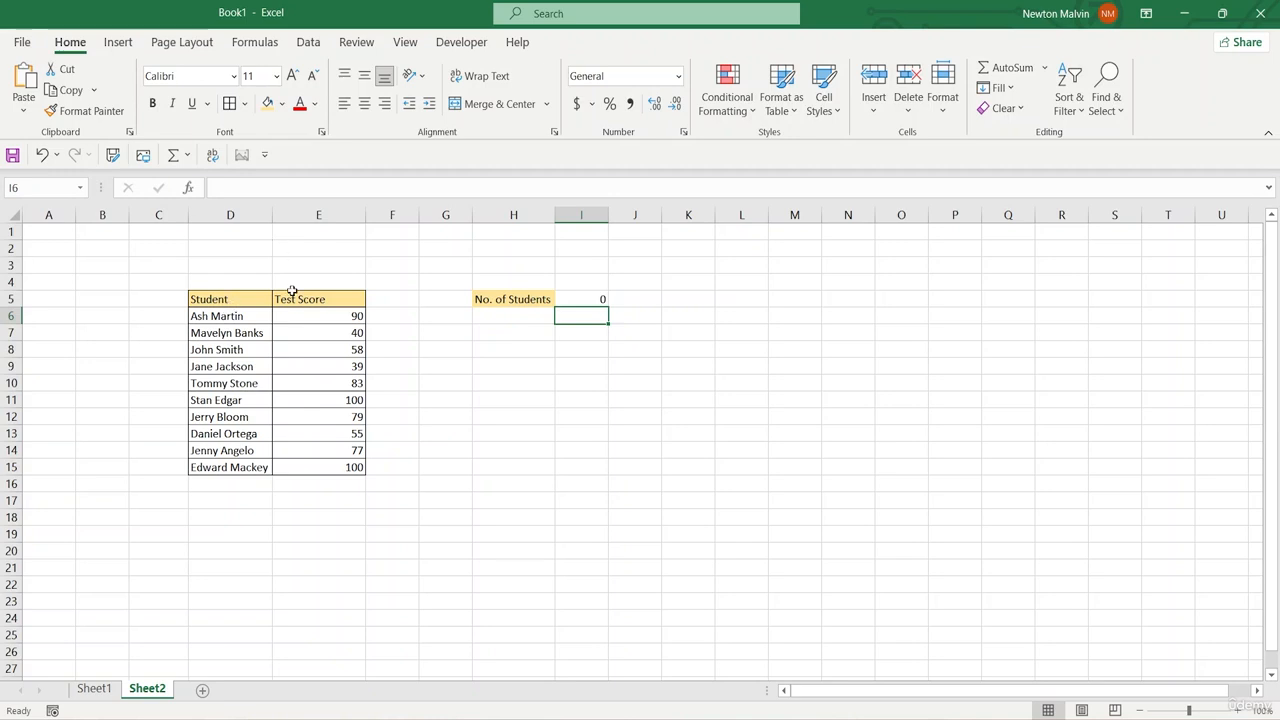
Step: Change the range of the COUNT formula in I5 to the test scores, E6:E15
{"action": "double_click", "coordinate": [587, 299]}
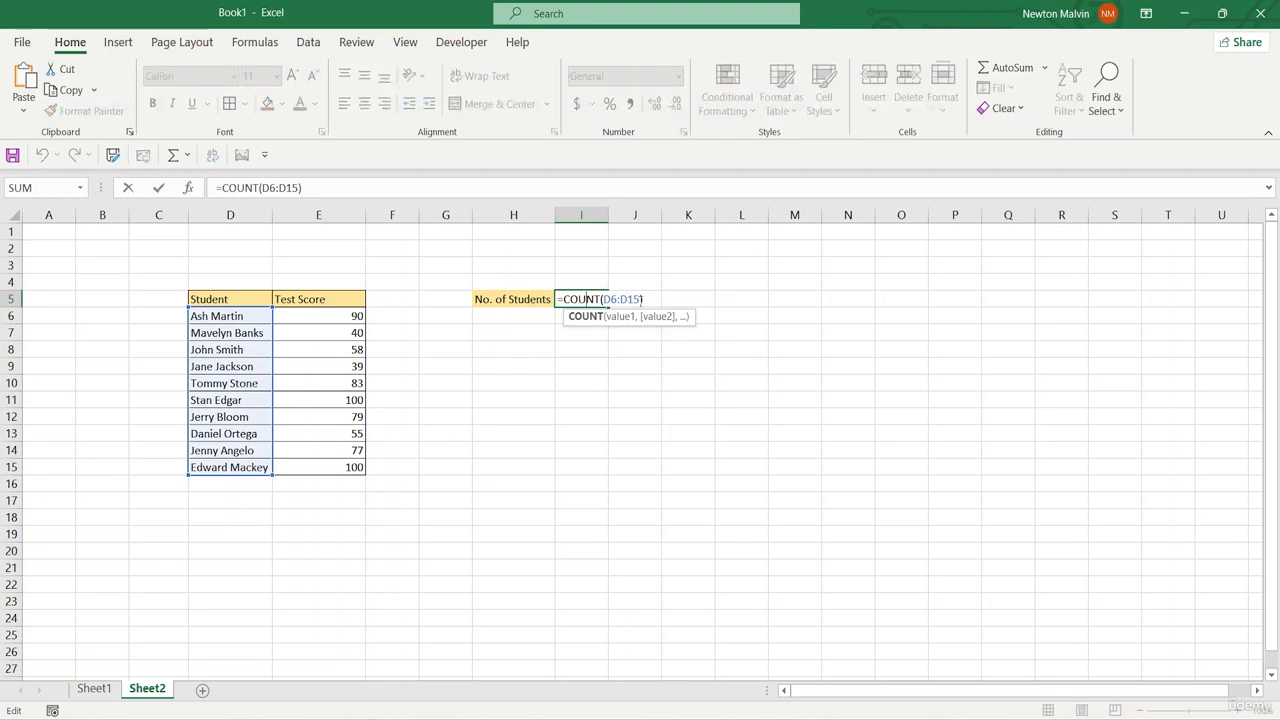
{"action": "left_click", "coordinate": [636, 300]}
{"action": "key", "text": "BackSpace"}
{"action": "key", "text": "BackSpace"}
{"action": "key", "text": "BackSpace"}
{"action": "key", "text": "BackSpace"}
{"action": "key", "text": "BackSpace"}
{"action": "key", "text": "BackSpace"}
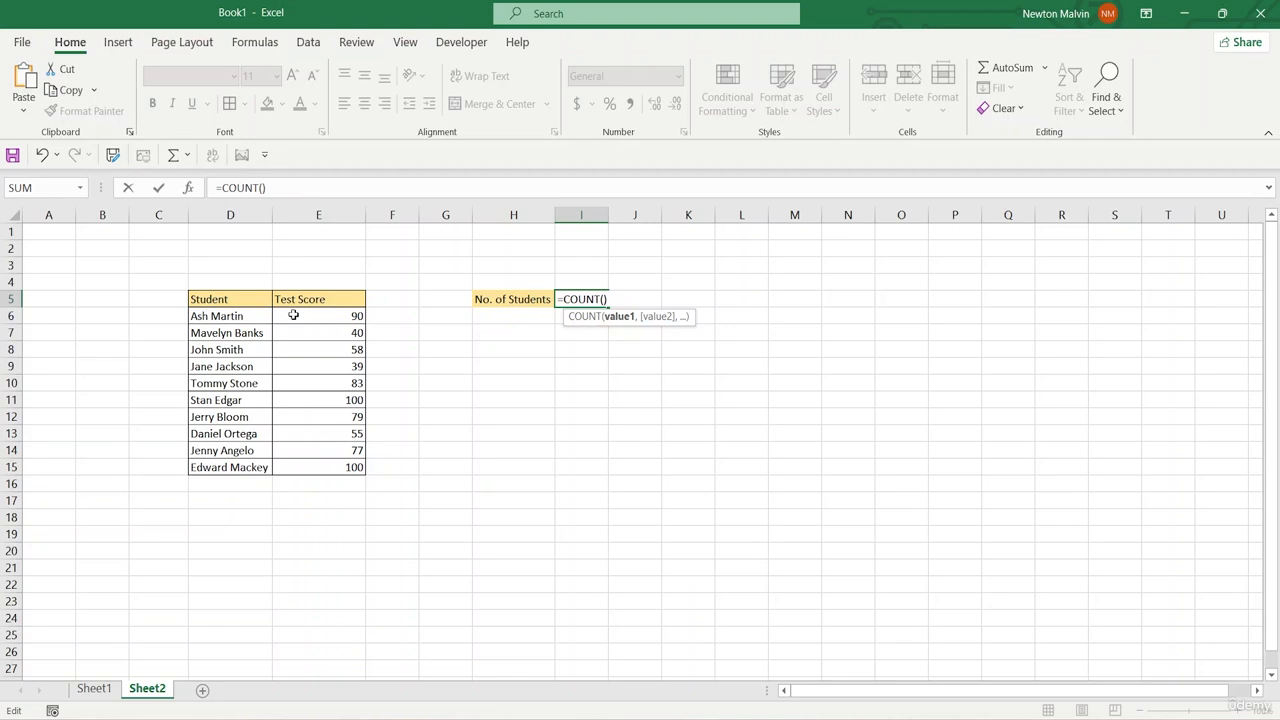
{"action": "left_click_drag", "start_coordinate": [300, 315], "coordinate": [313, 467]}
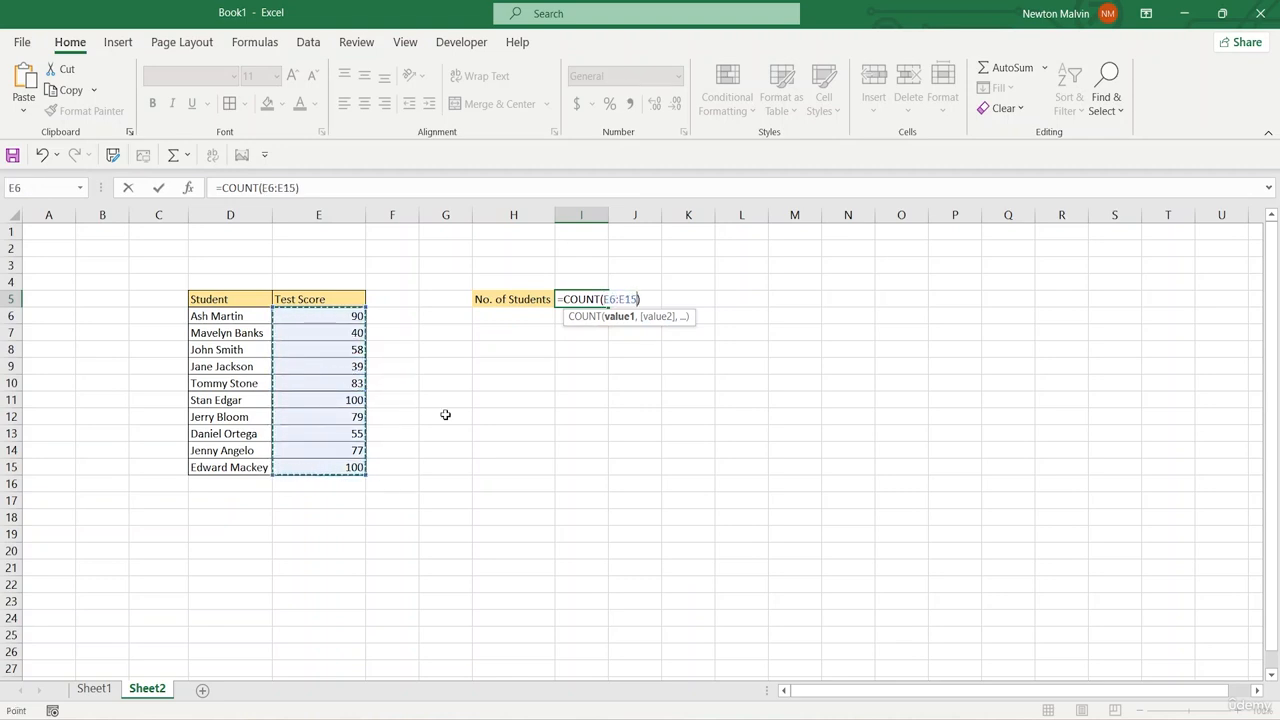
{"action": "key", "text": "Return"}
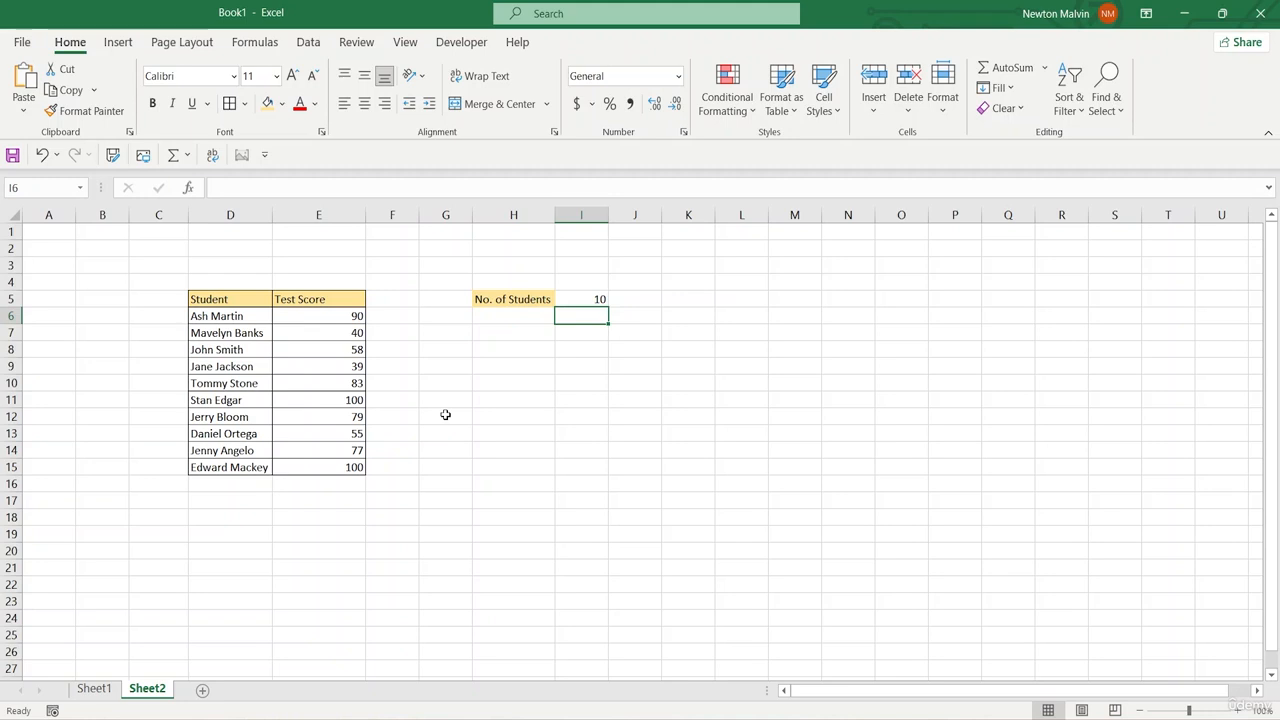
Step: Change the function in I5 from COUNT to COUNTA, leaving its range as E6:E15
{"action": "left_click", "coordinate": [245, 316]}
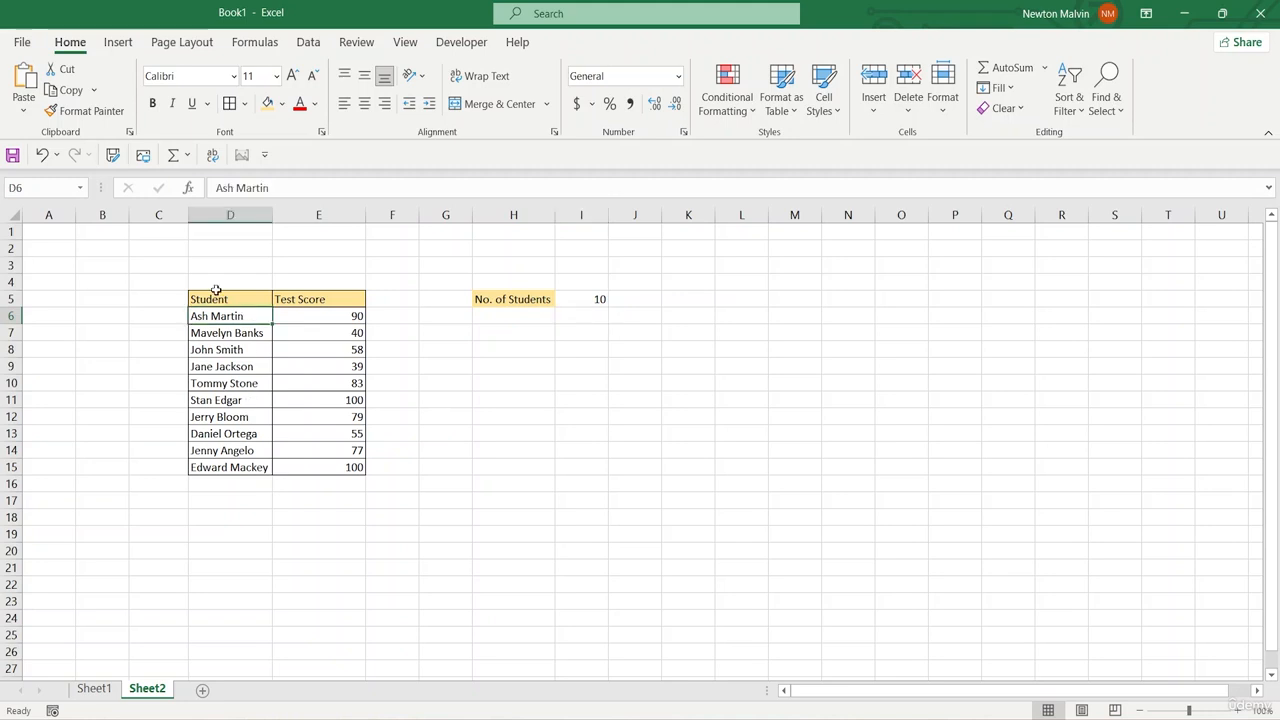
{"action": "left_click", "coordinate": [595, 305]}
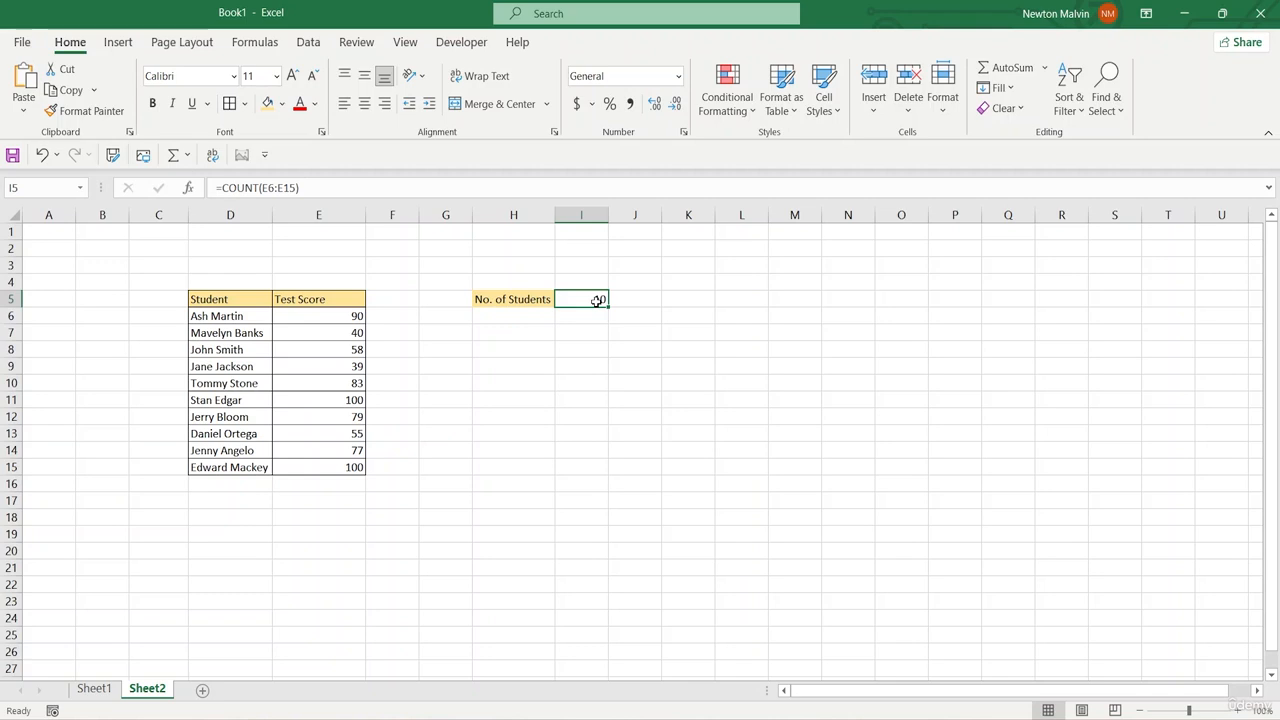
{"action": "double_click", "coordinate": [597, 301]}
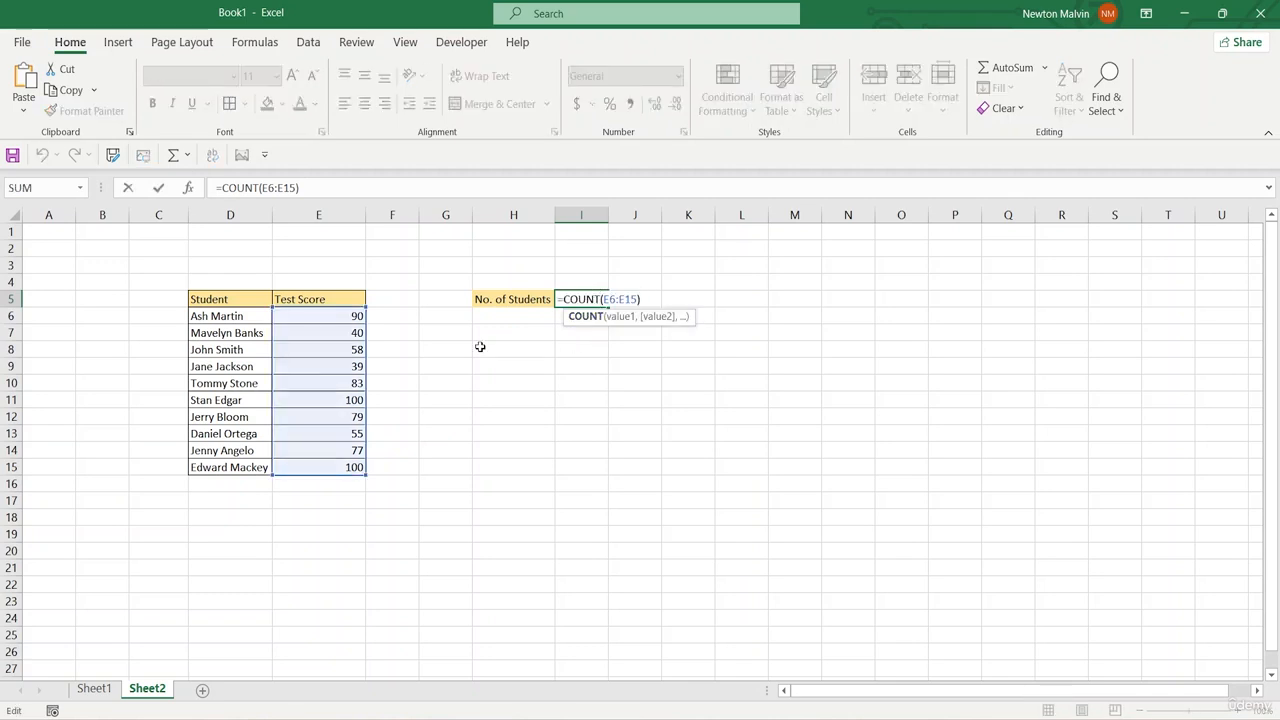
{"action": "type", "text": "A"}
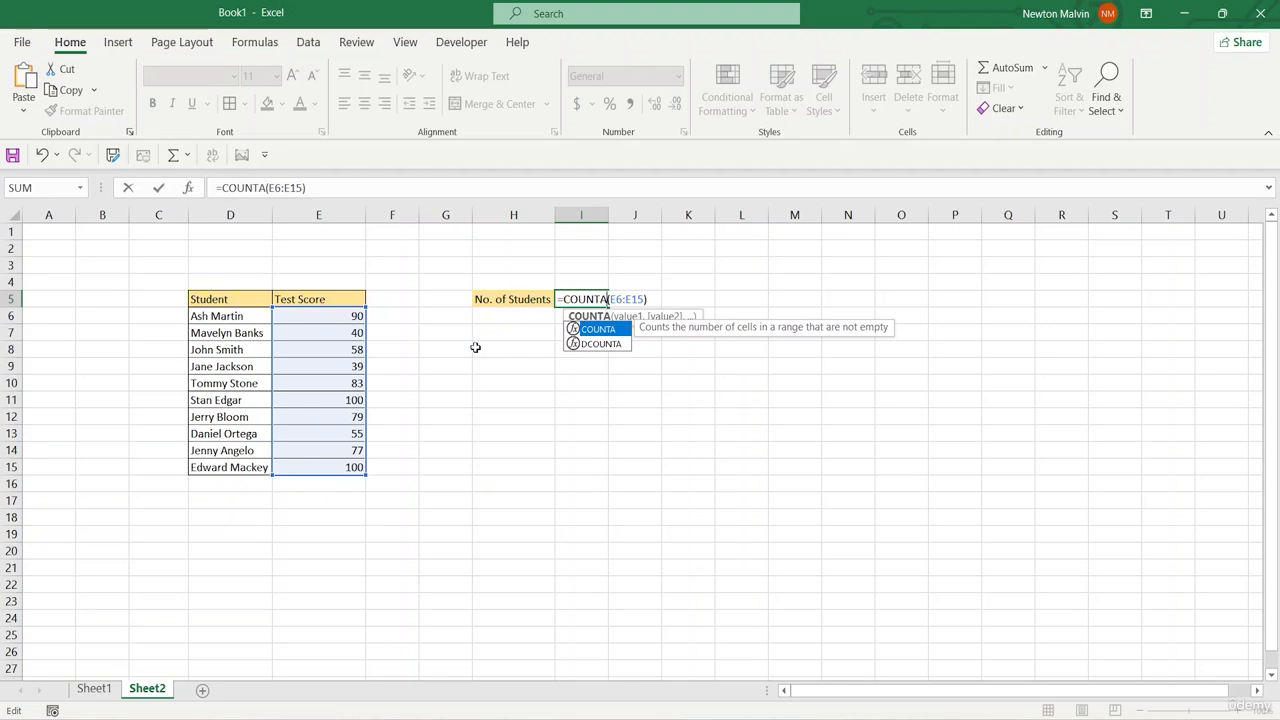
{"action": "left_click", "coordinate": [645, 299]}
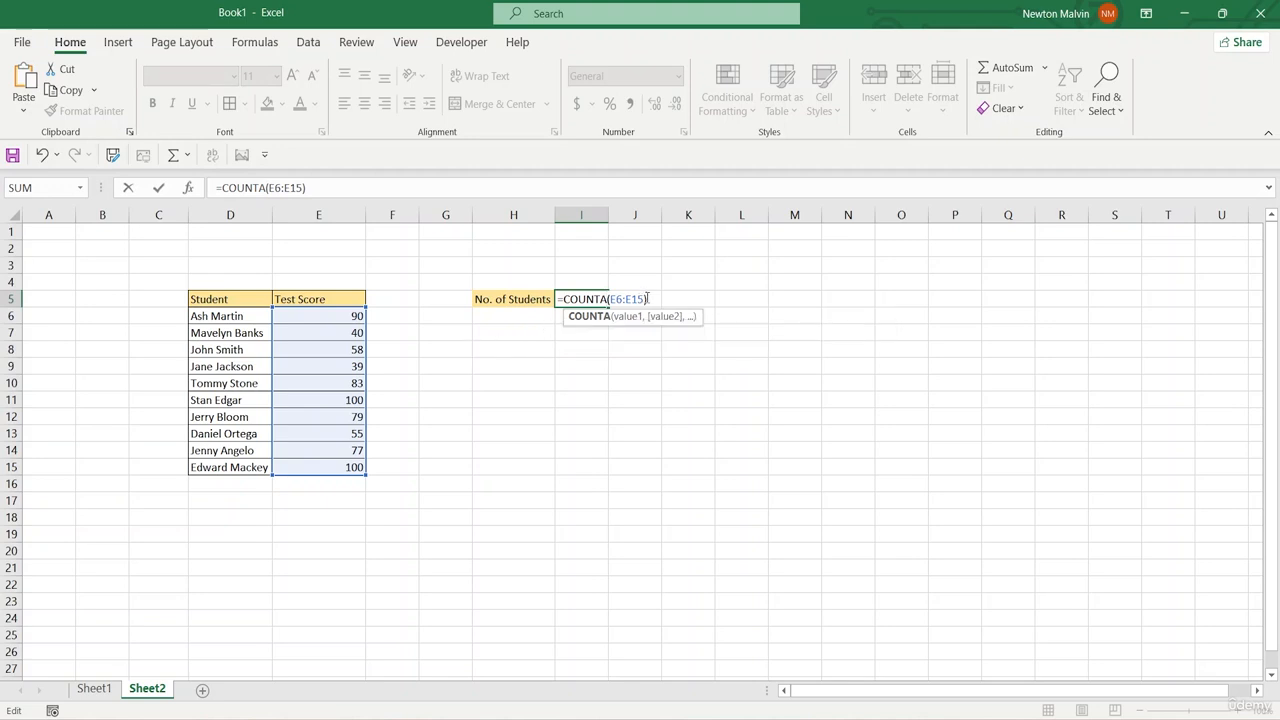
{"action": "key", "text": "Return"}
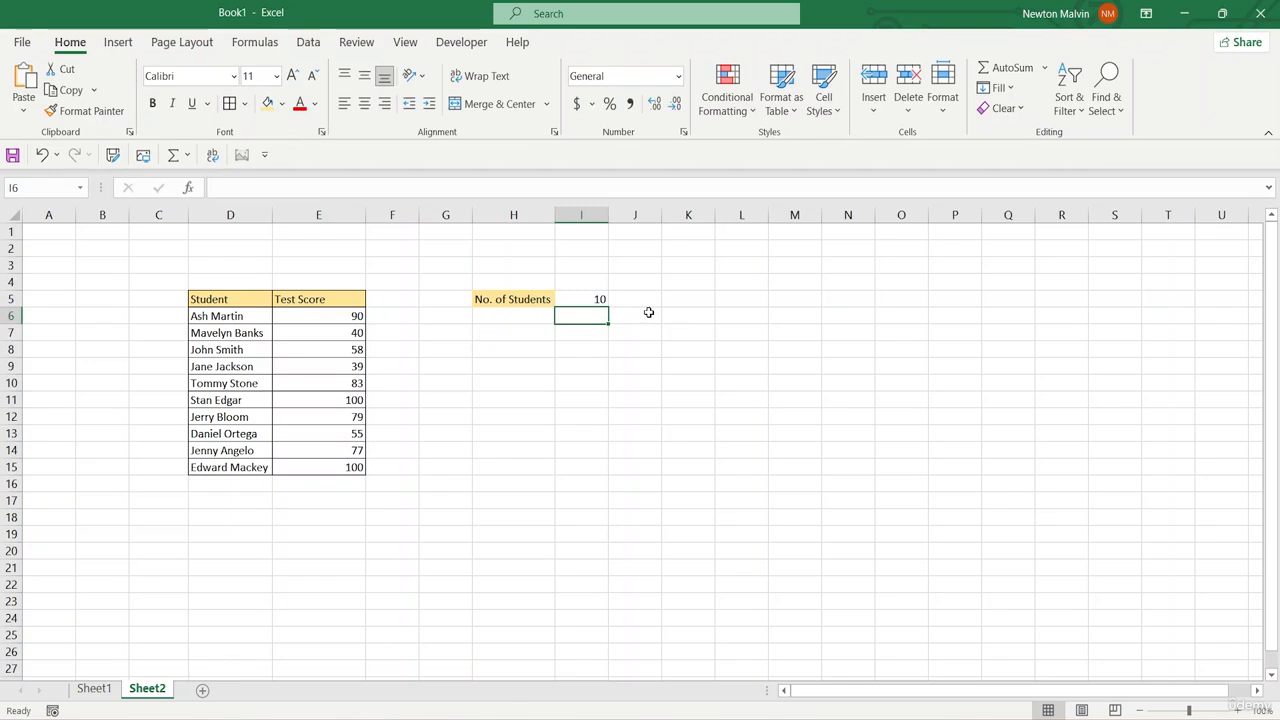
Step: Replace the range of the COUNTA formula in I5 with the student names, D6:D15
{"action": "key", "text": "Up"}
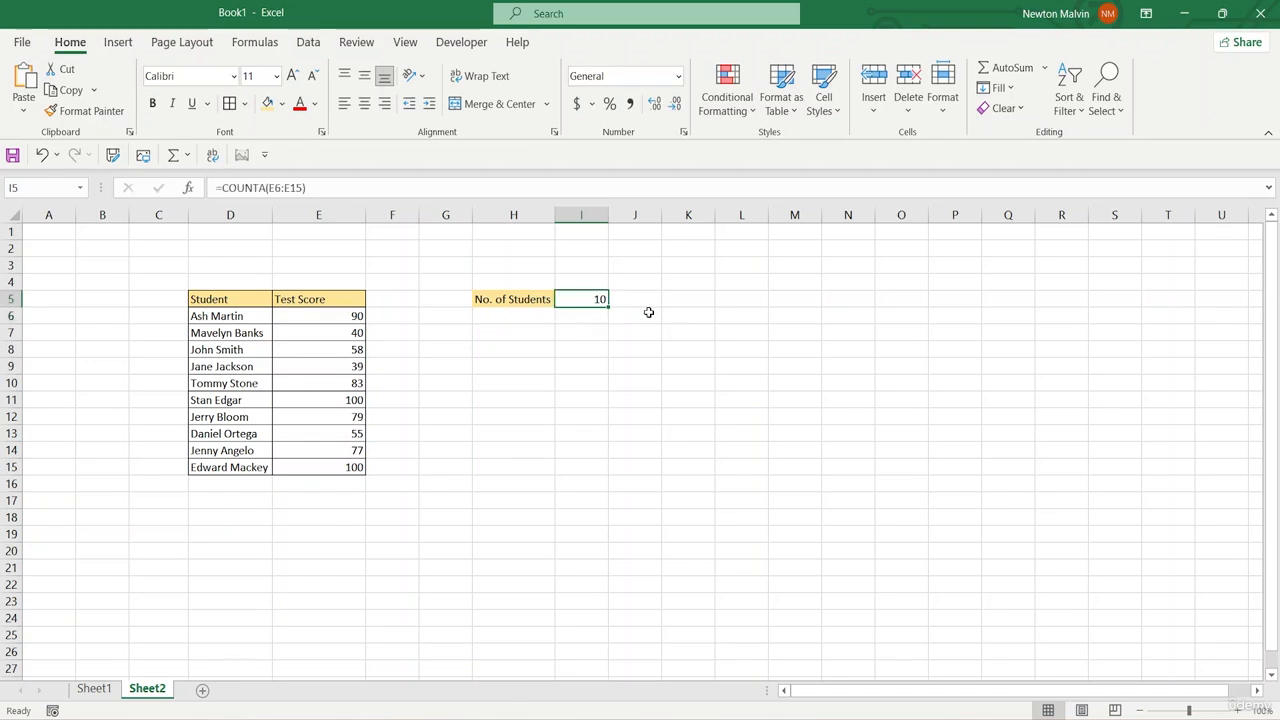
{"action": "double_click", "coordinate": [600, 298]}
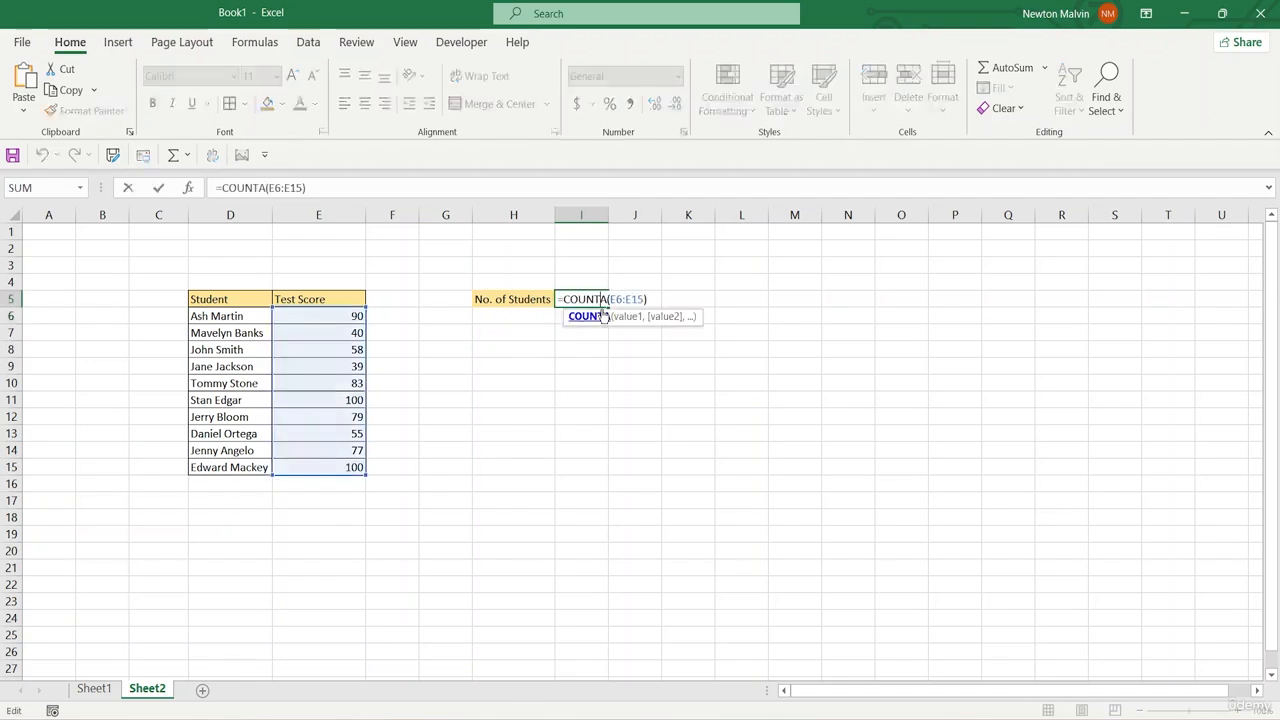
{"action": "left_click", "coordinate": [640, 299]}
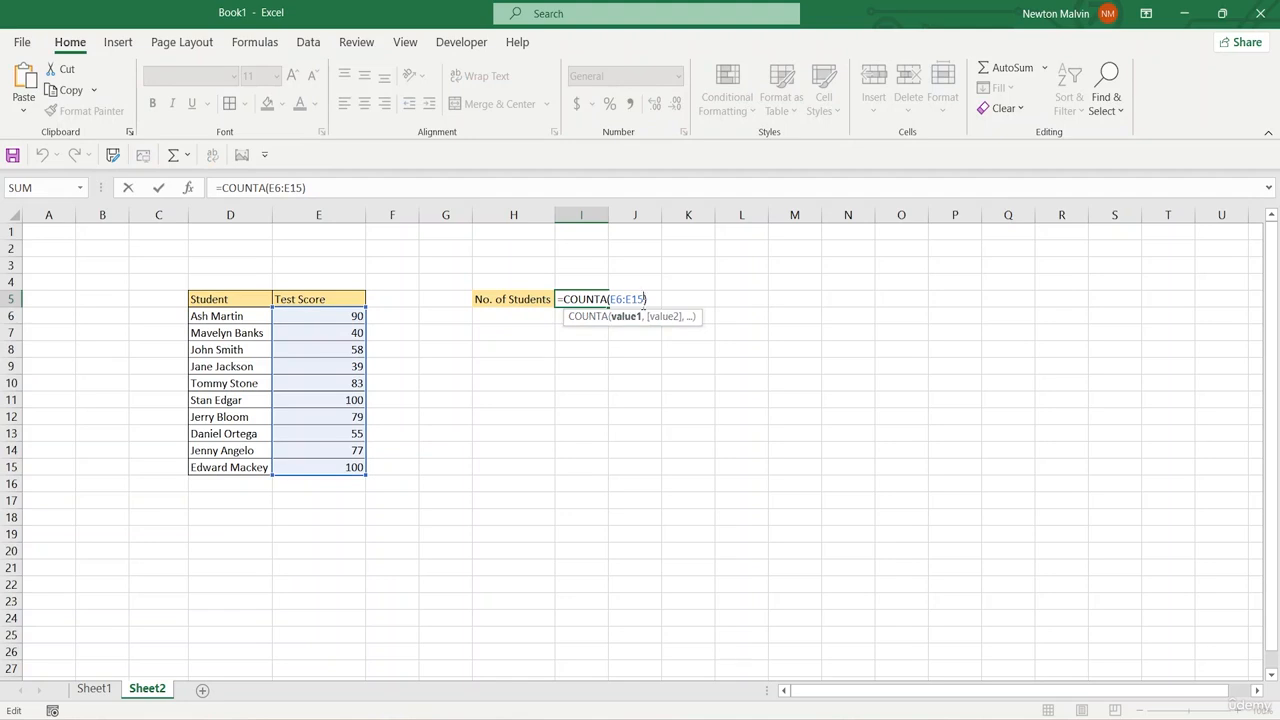
{"action": "key", "text": "BackSpace"}
{"action": "key", "text": "BackSpace"}
{"action": "key", "text": "BackSpace"}
{"action": "key", "text": "BackSpace"}
{"action": "key", "text": "BackSpace"}
{"action": "key", "text": "BackSpace"}
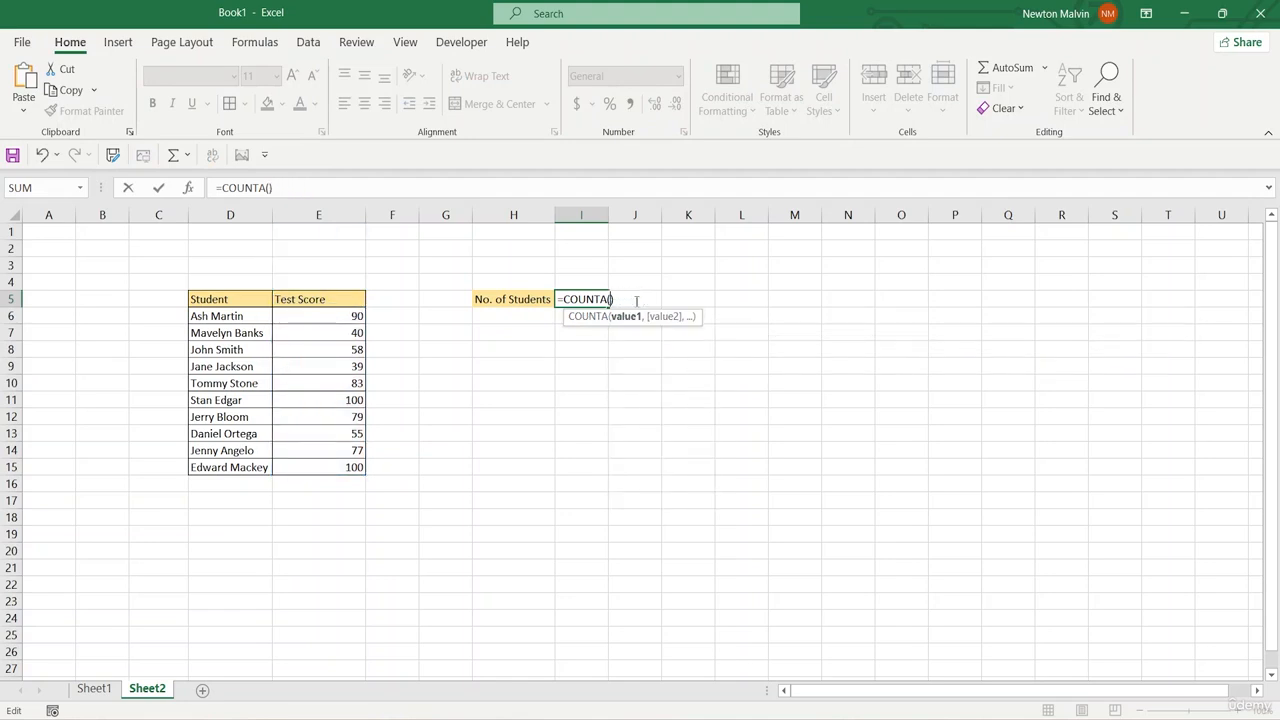
{"action": "left_click_drag", "start_coordinate": [220, 314], "coordinate": [228, 466]}
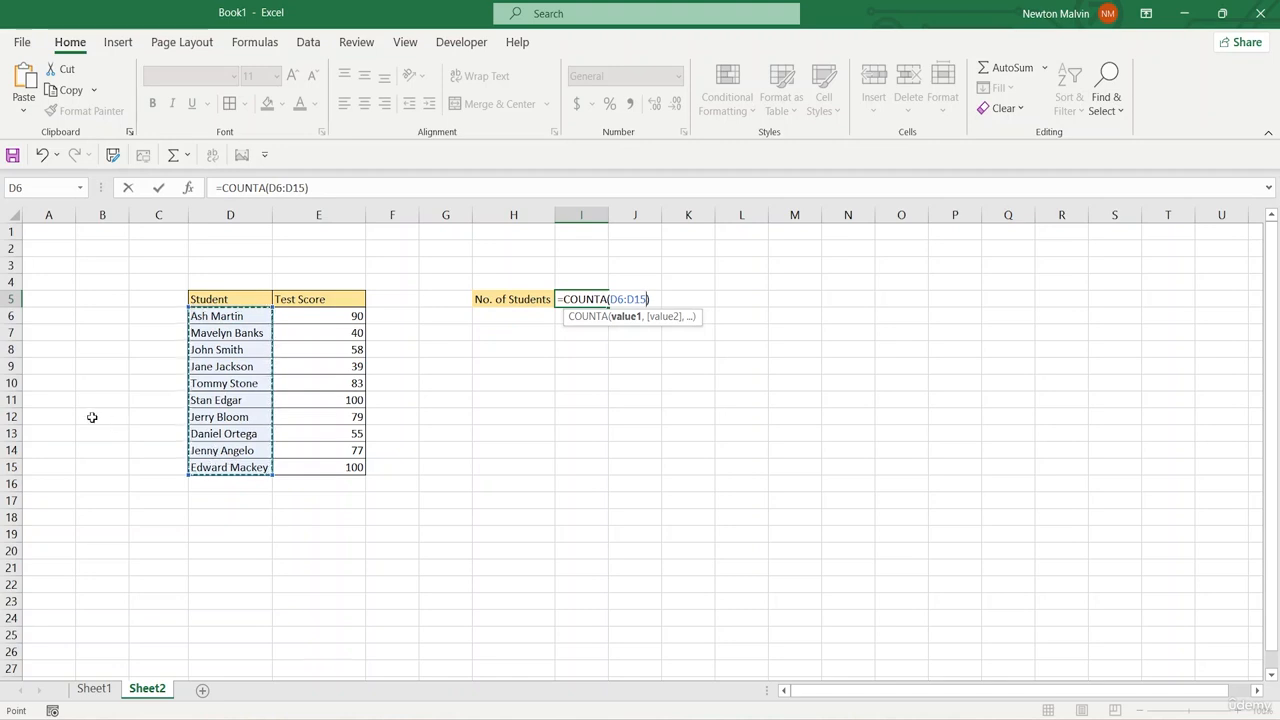
{"action": "key", "text": "Return"}
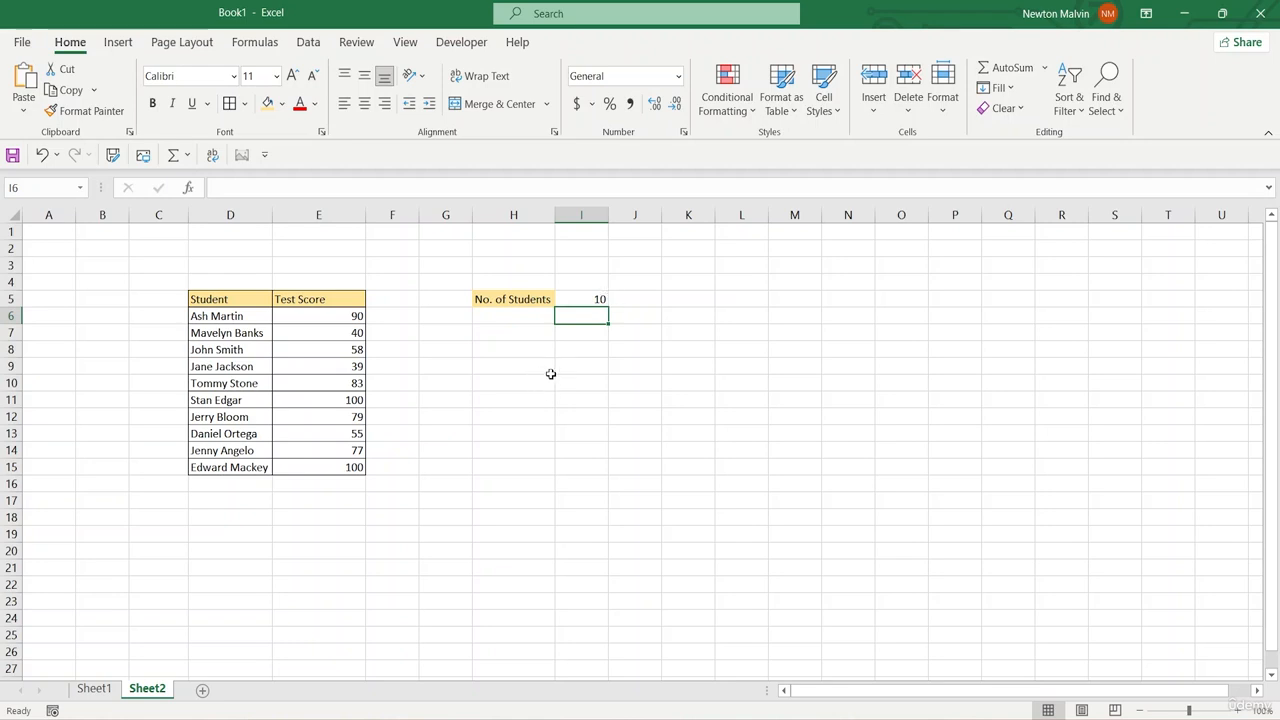
Step: Delete the student name in cell D9, leaving the cell empty
{"action": "left_click", "coordinate": [258, 370]}
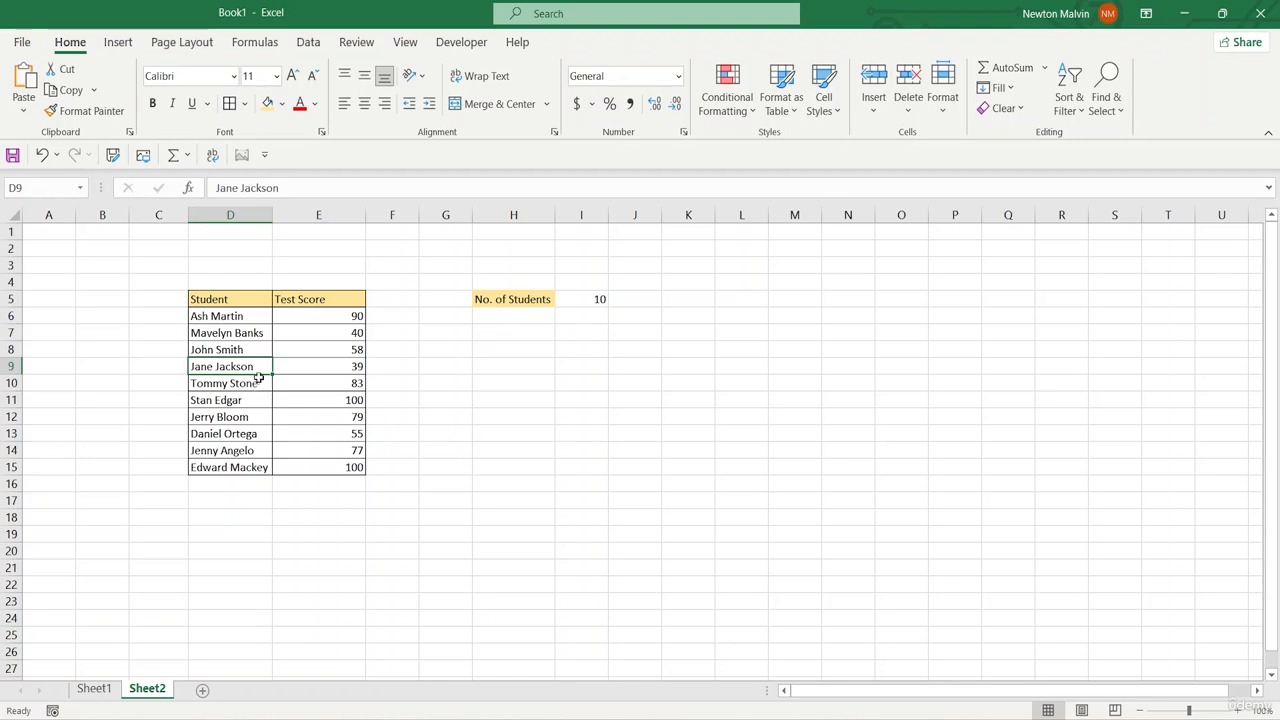
{"action": "double_click", "coordinate": [257, 367]}
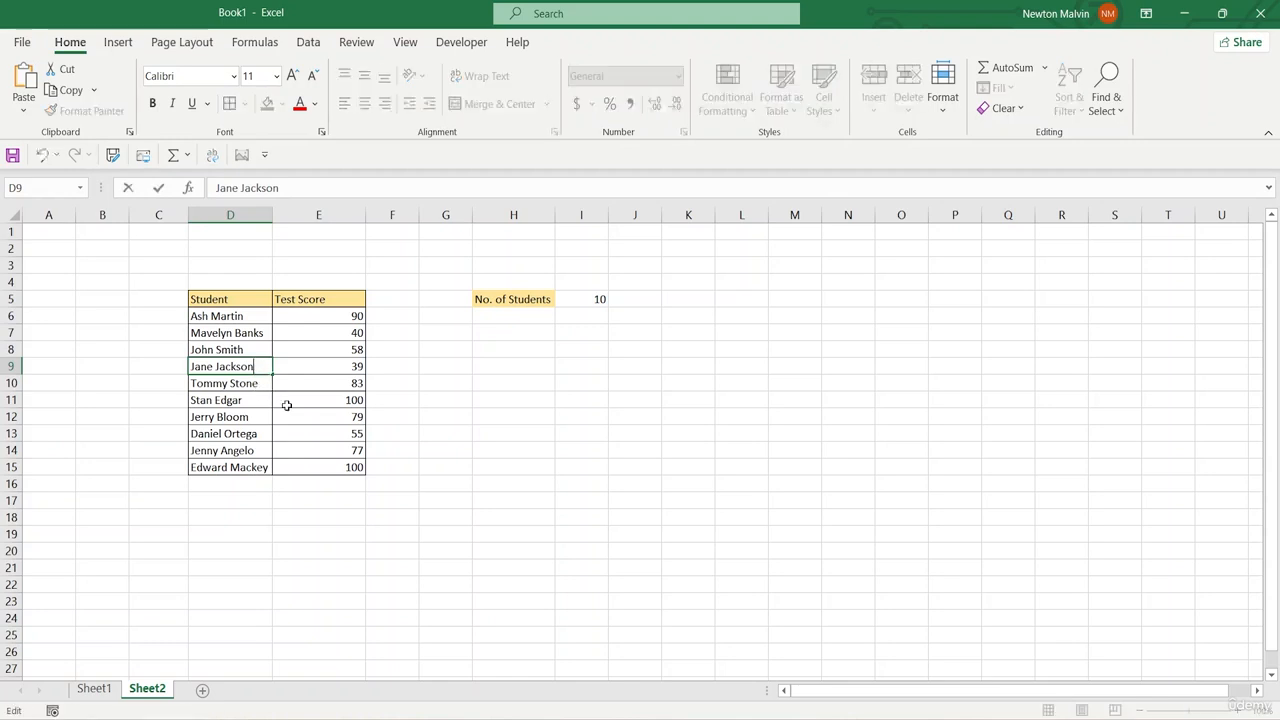
{"action": "key", "text": "BackSpace"}
{"action": "key", "text": "BackSpace"}
{"action": "key", "text": "BackSpace"}
{"action": "key", "text": "BackSpace"}
{"action": "key", "text": "BackSpace"}
{"action": "key", "text": "BackSpace"}
{"action": "key", "text": "BackSpace"}
{"action": "key", "text": "BackSpace"}
{"action": "key", "text": "BackSpace"}
{"action": "key", "text": "BackSpace"}
{"action": "key", "text": "BackSpace"}
{"action": "key", "text": "BackSpace"}
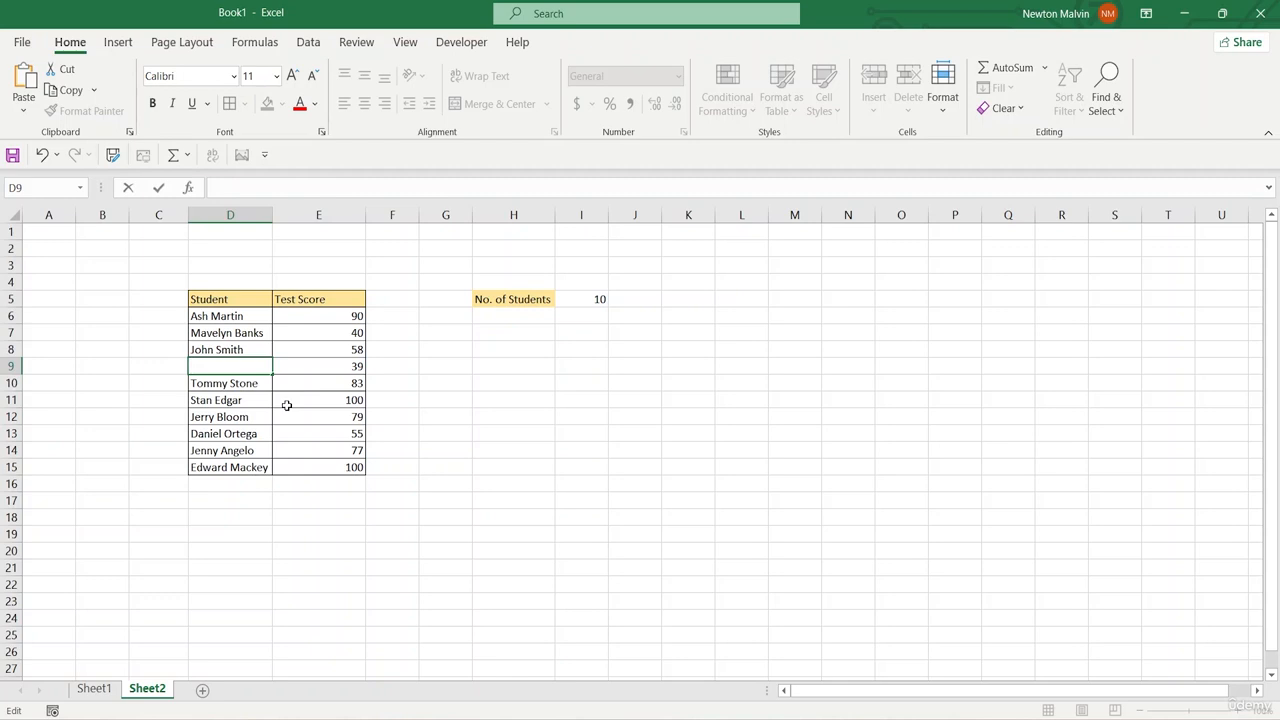
{"action": "left_click", "coordinate": [236, 334]}
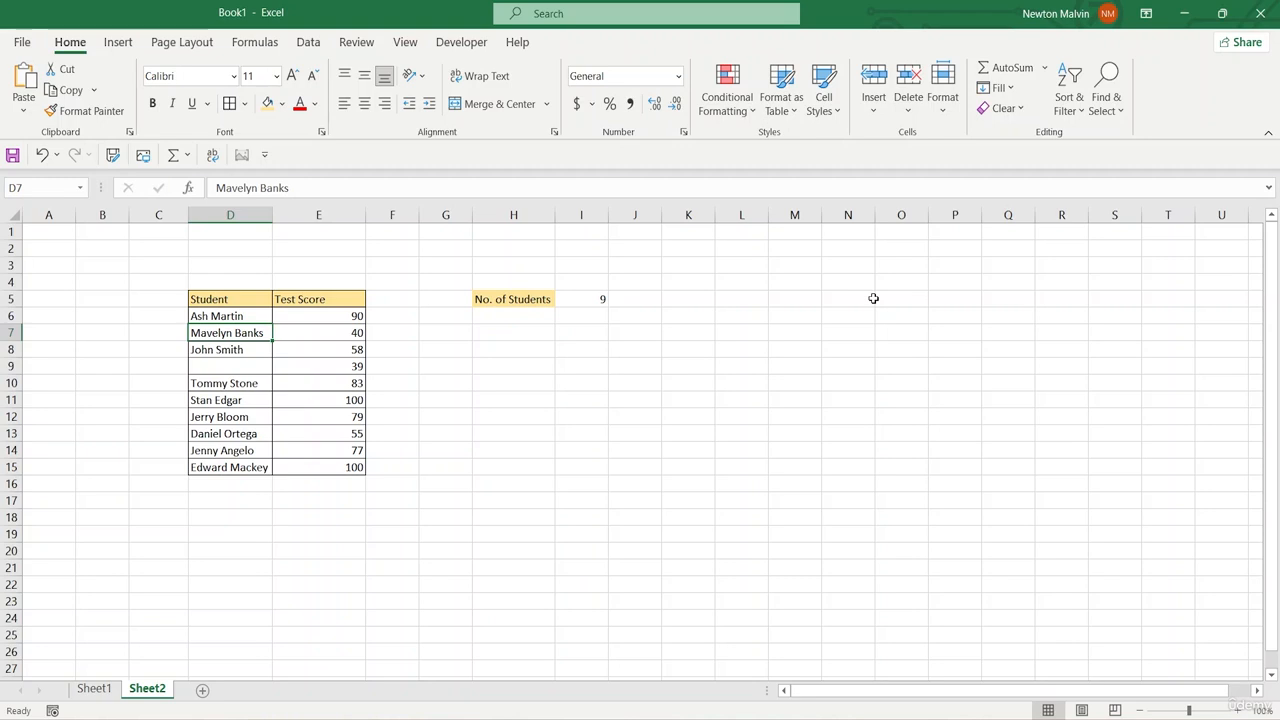
Step: Change the formula in I5 to =COUNTBLANK(D6:D15) to count the empty student cells
{"action": "left_click", "coordinate": [597, 301]}
{"action": "double_click", "coordinate": [590, 300]}
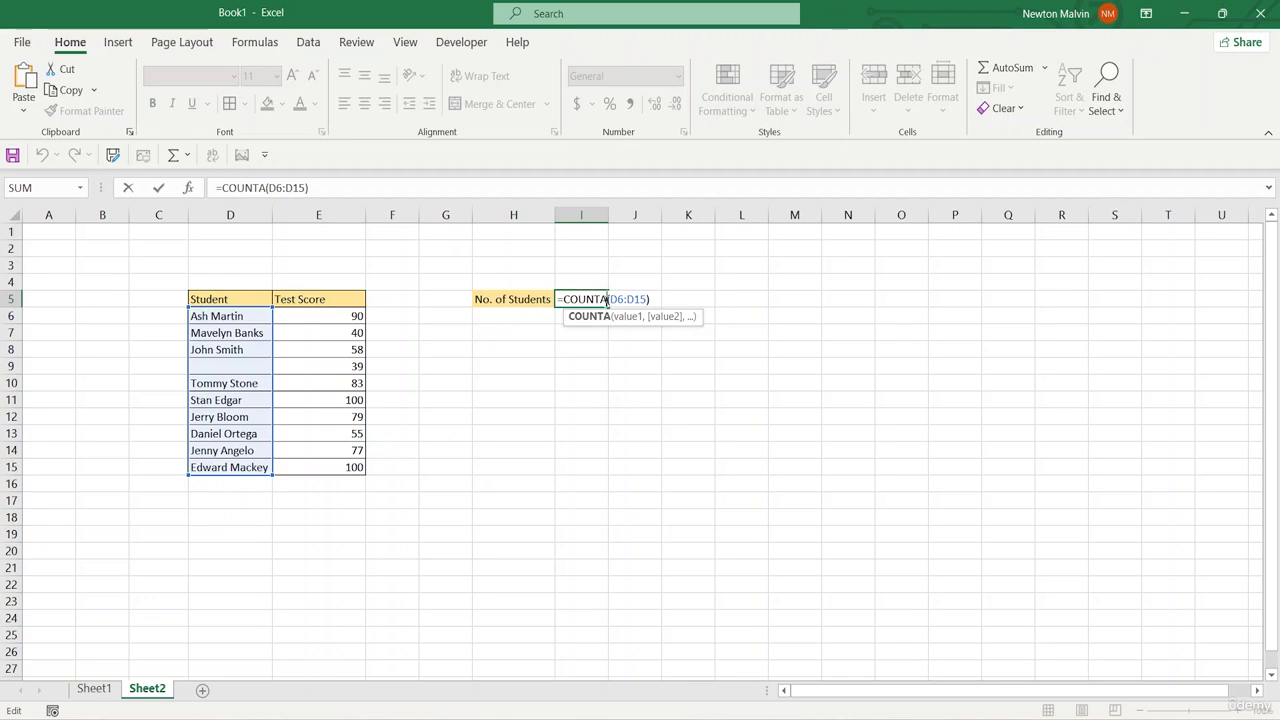
{"action": "key", "text": "BackSpace"}
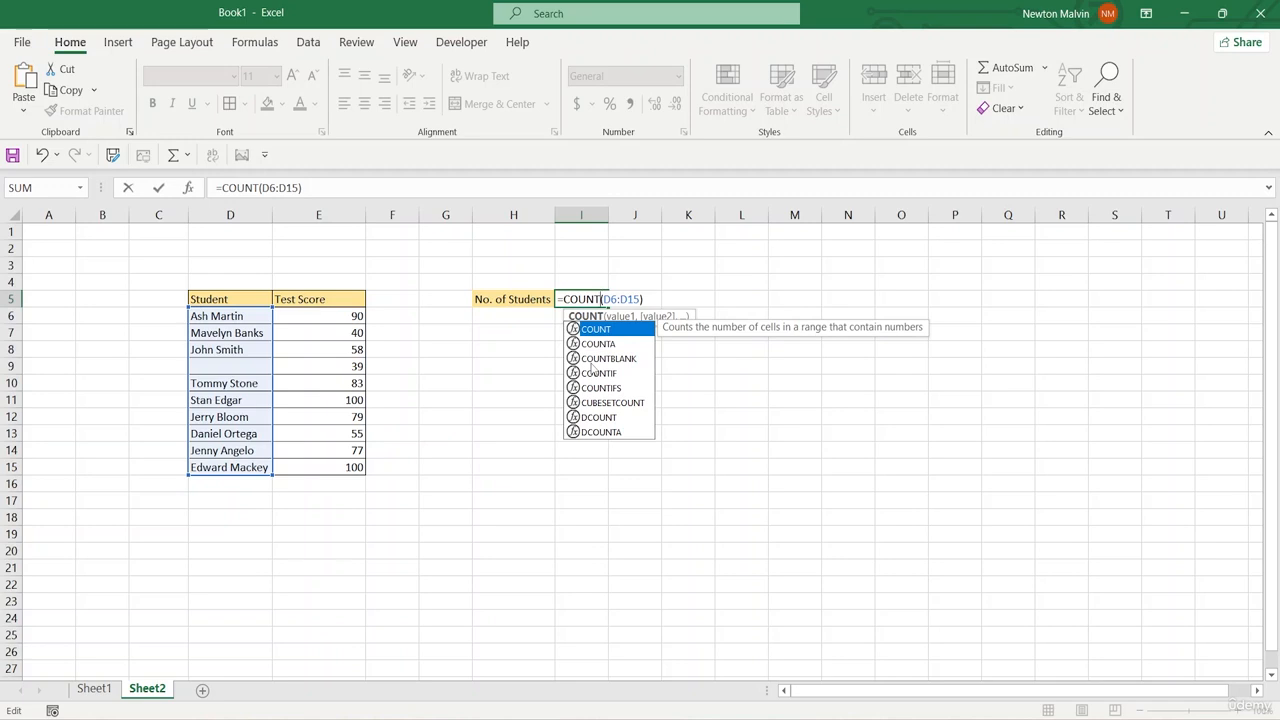
{"action": "key", "text": "Down"}
{"action": "key", "text": "Down"}
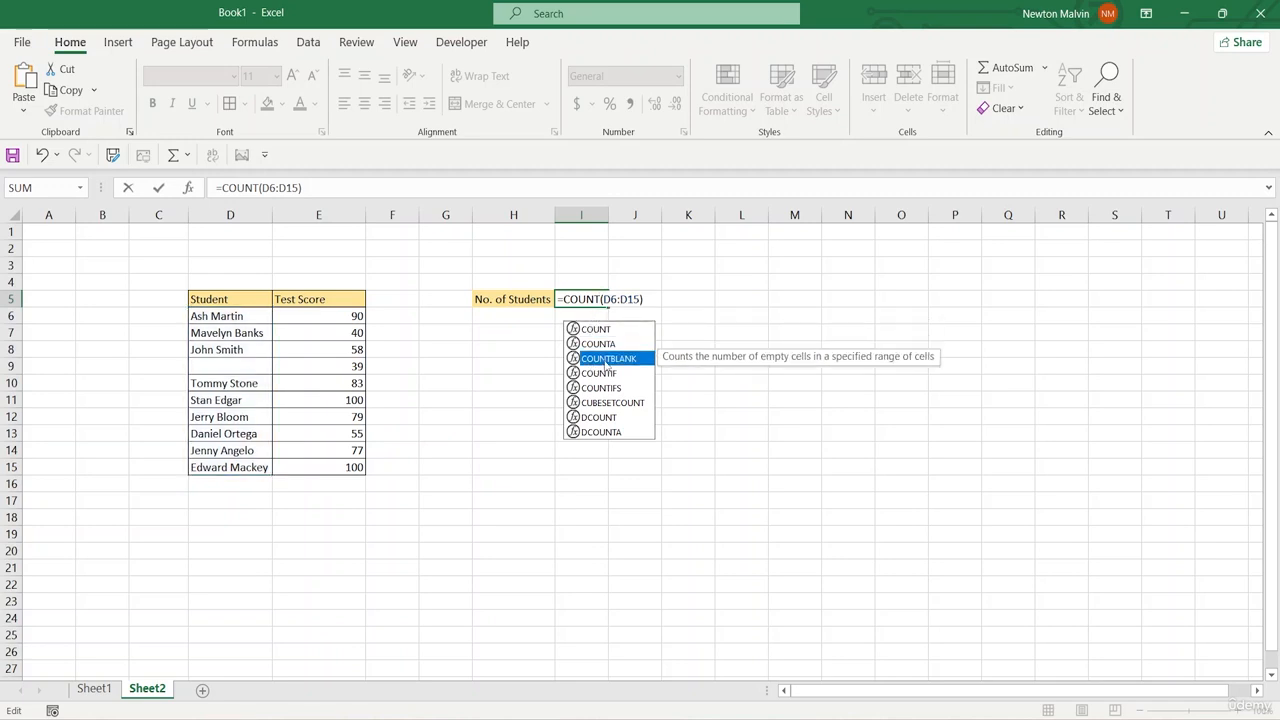
{"action": "double_click", "coordinate": [604, 360]}
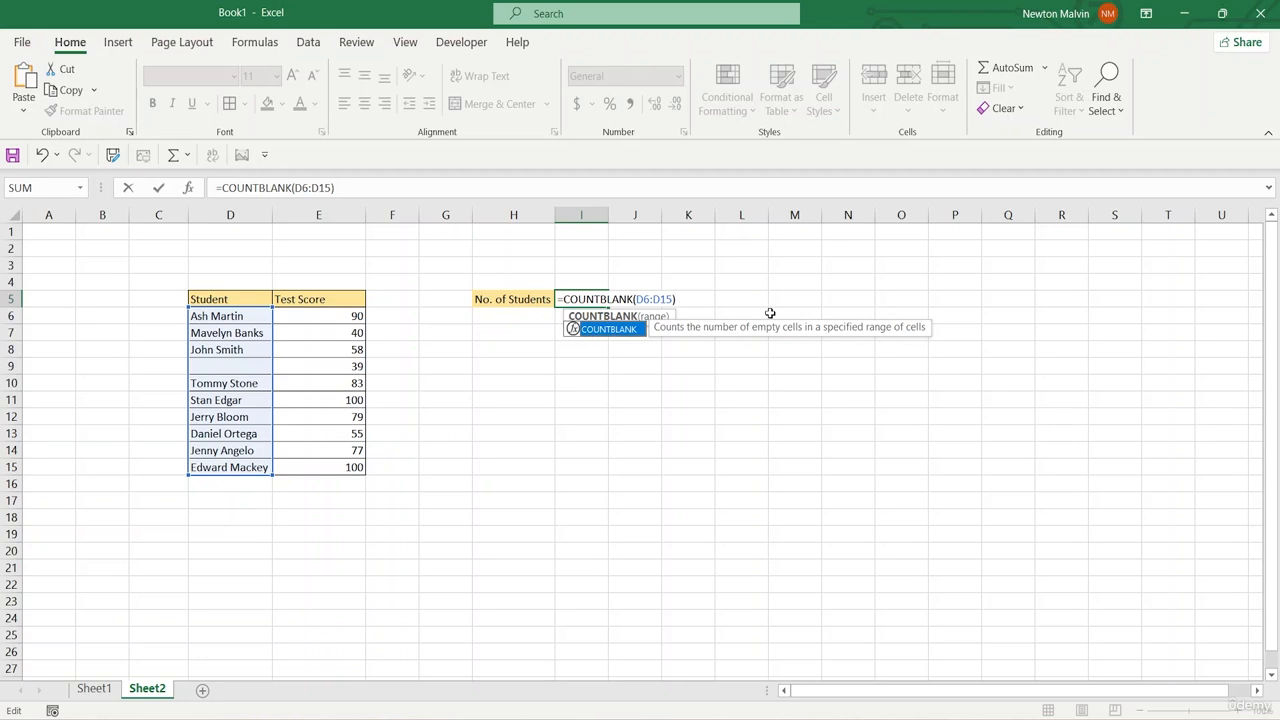
{"action": "key", "text": "Return"}
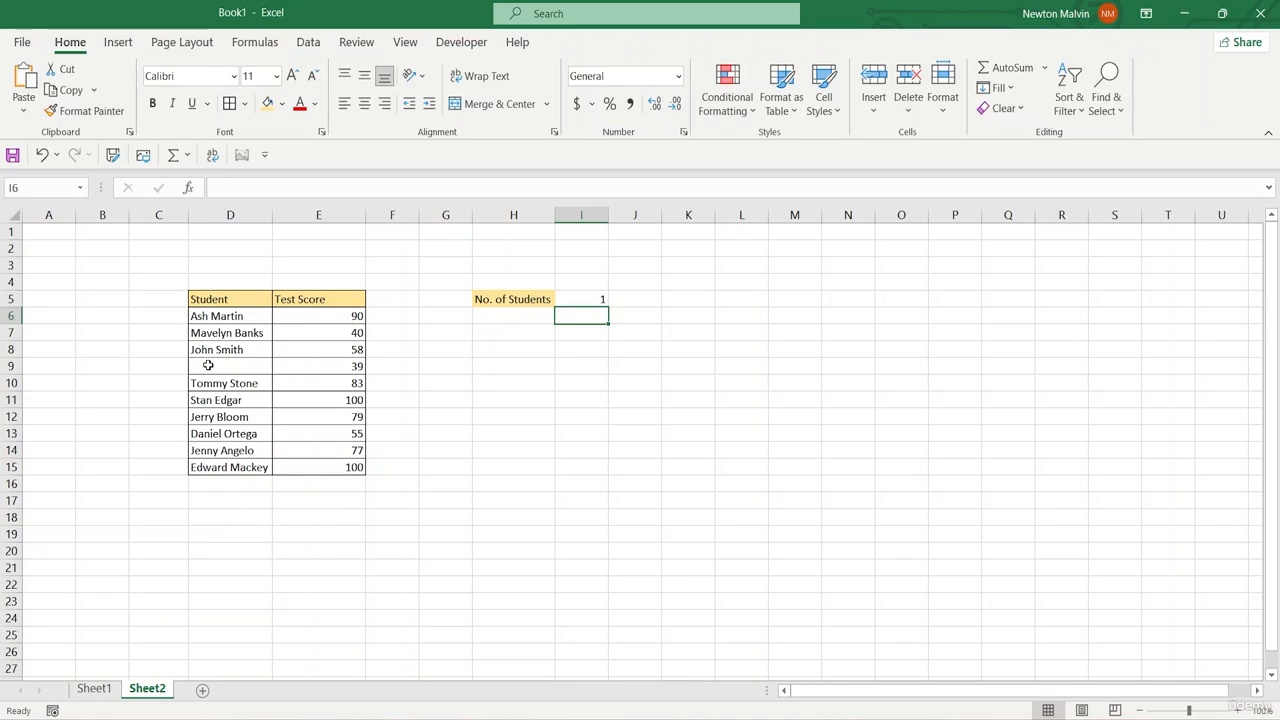
Step: Undo the COUNTBLANK change in I5 and the deletion of the student name in D9
{"action": "left_click", "coordinate": [576, 301]}
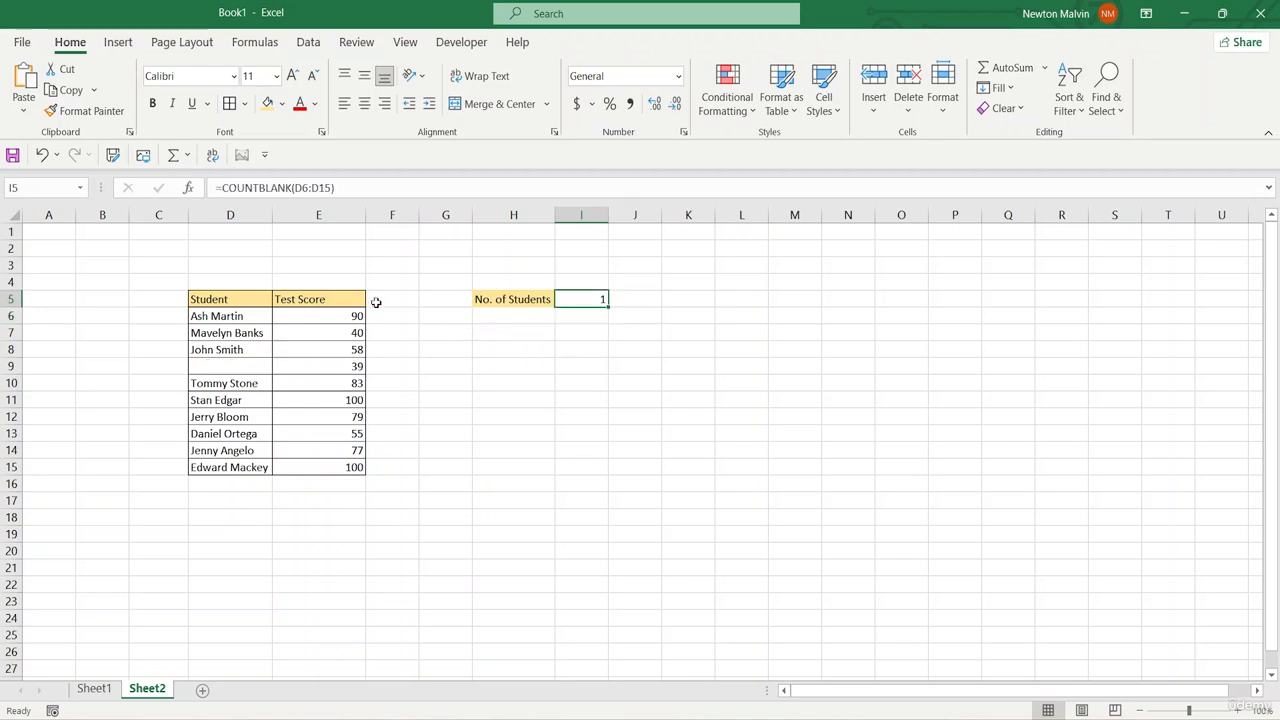
{"action": "left_click", "coordinate": [217, 367]}
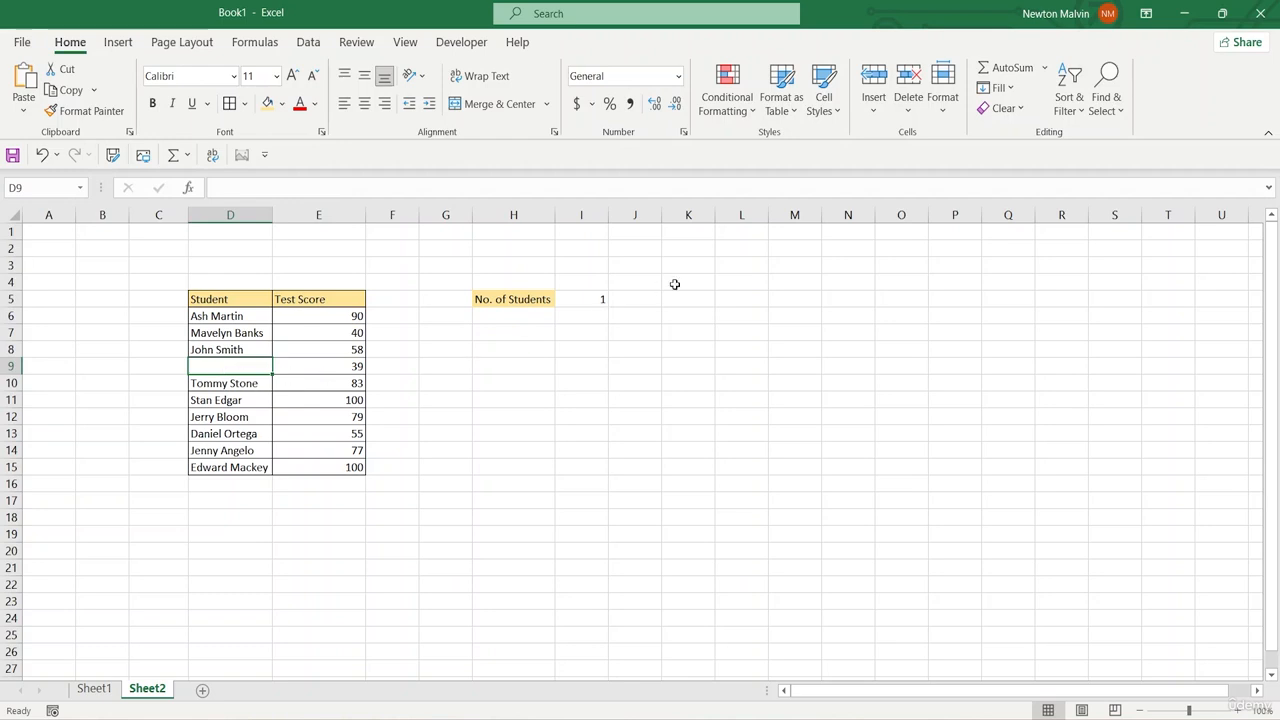
{"action": "left_click", "coordinate": [578, 306]}
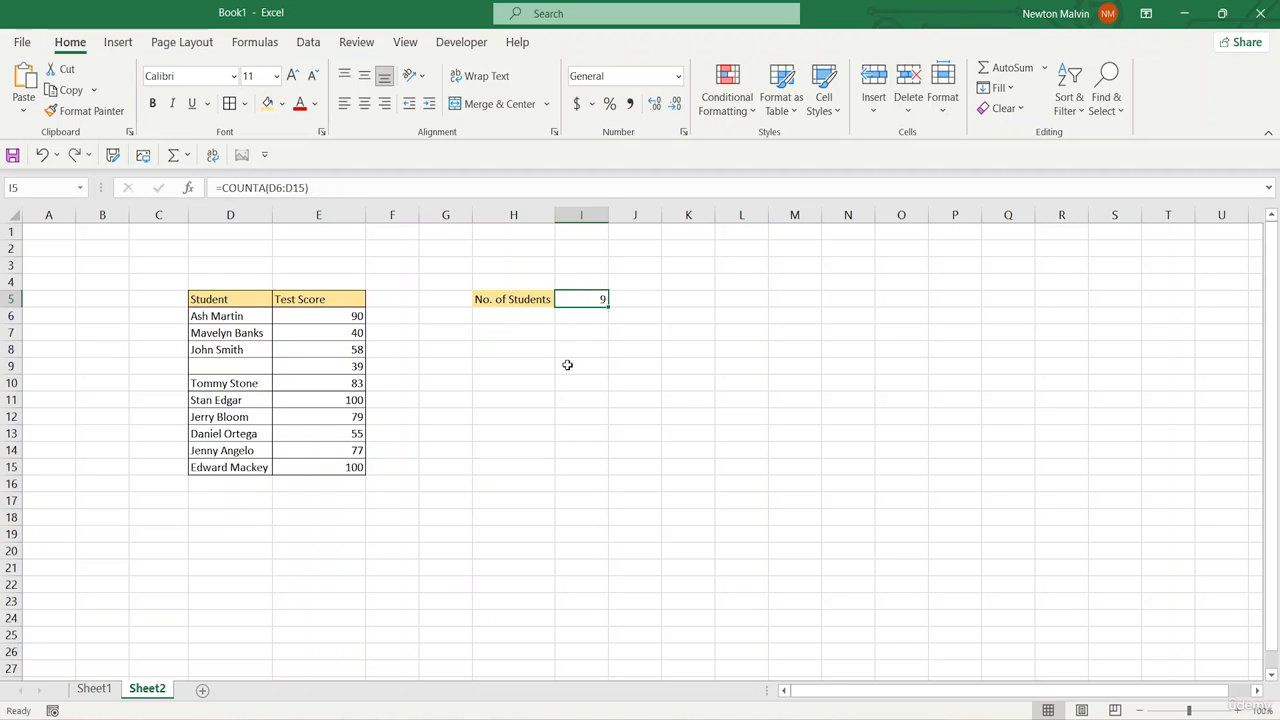
{"action": "key", "text": "ctrl+z"}
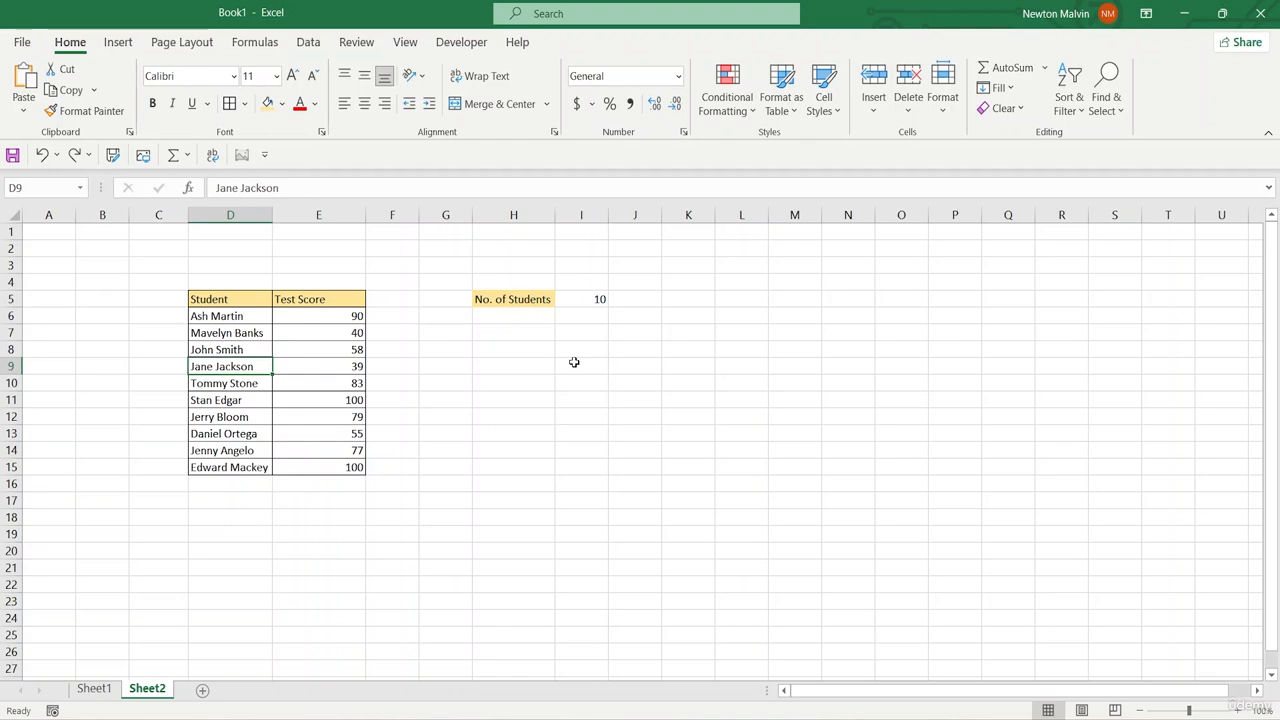